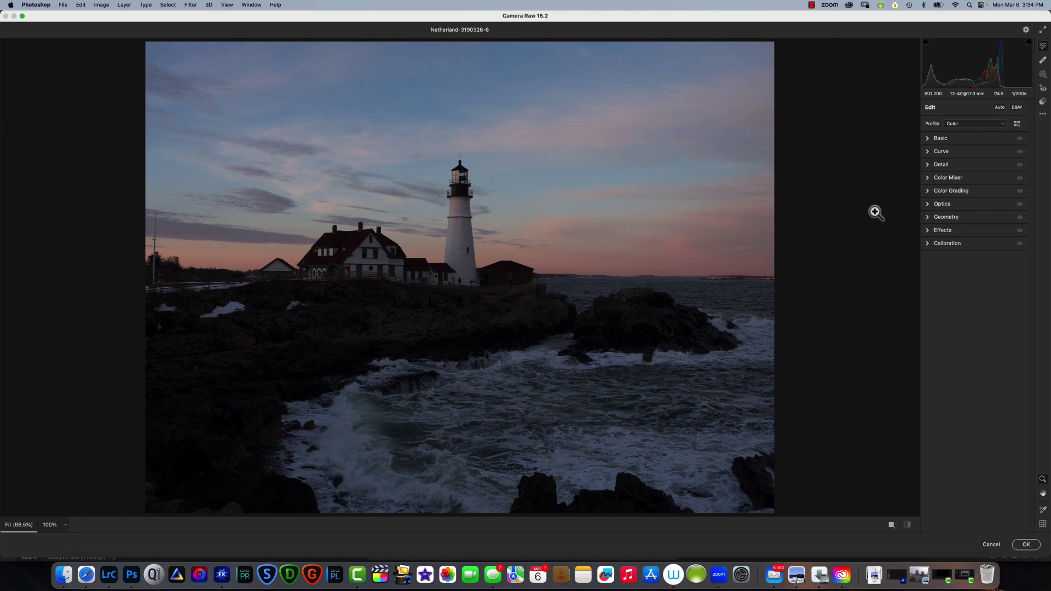
pyautogui.click(928, 139)
pyautogui.click(928, 139)
pyautogui.click(929, 152)
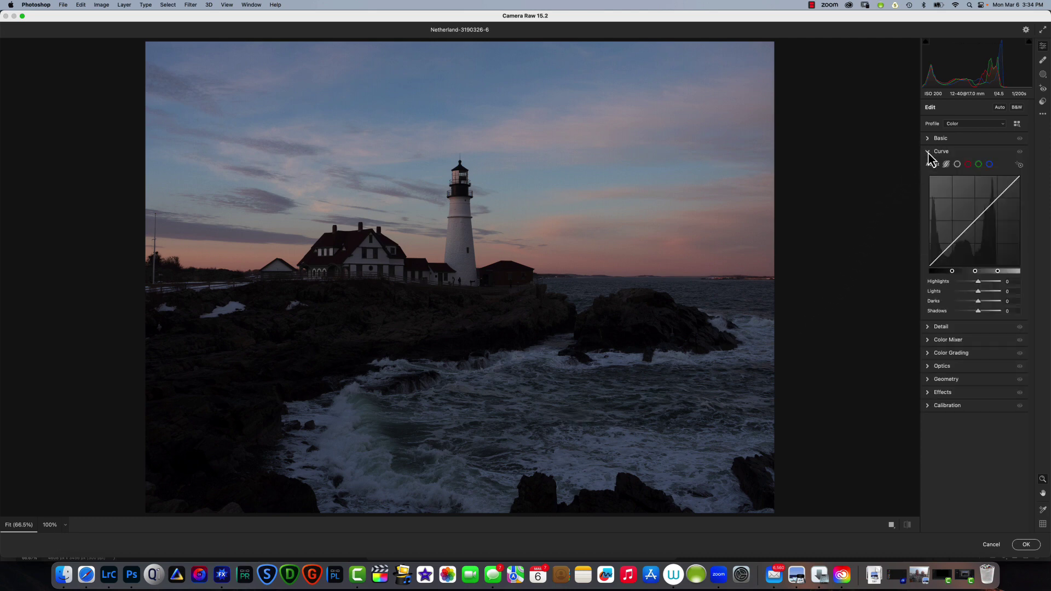
pyautogui.click(928, 152)
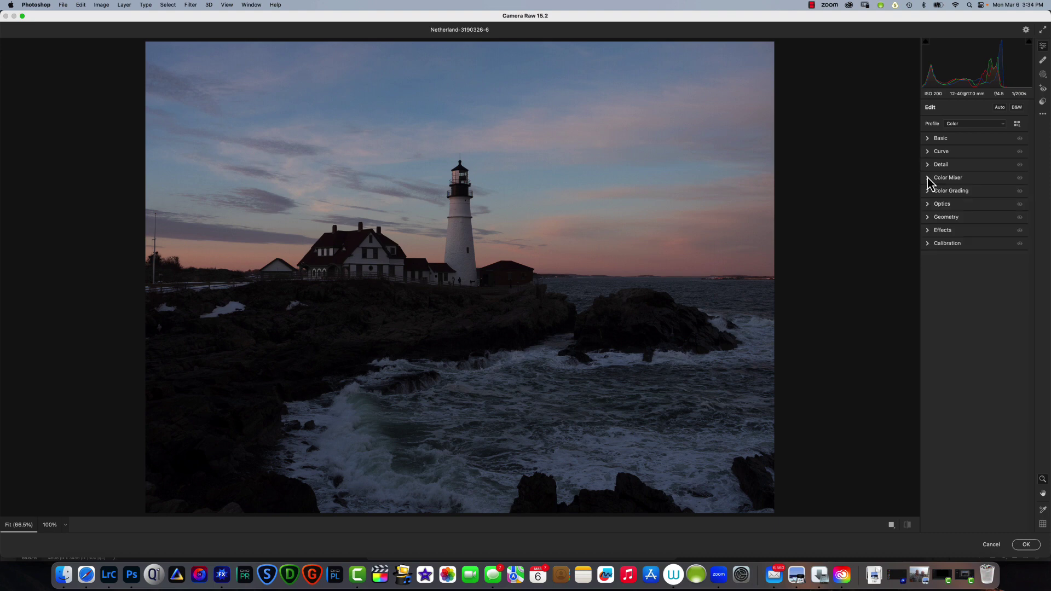
pyautogui.click(928, 177)
pyautogui.click(928, 178)
pyautogui.click(1043, 75)
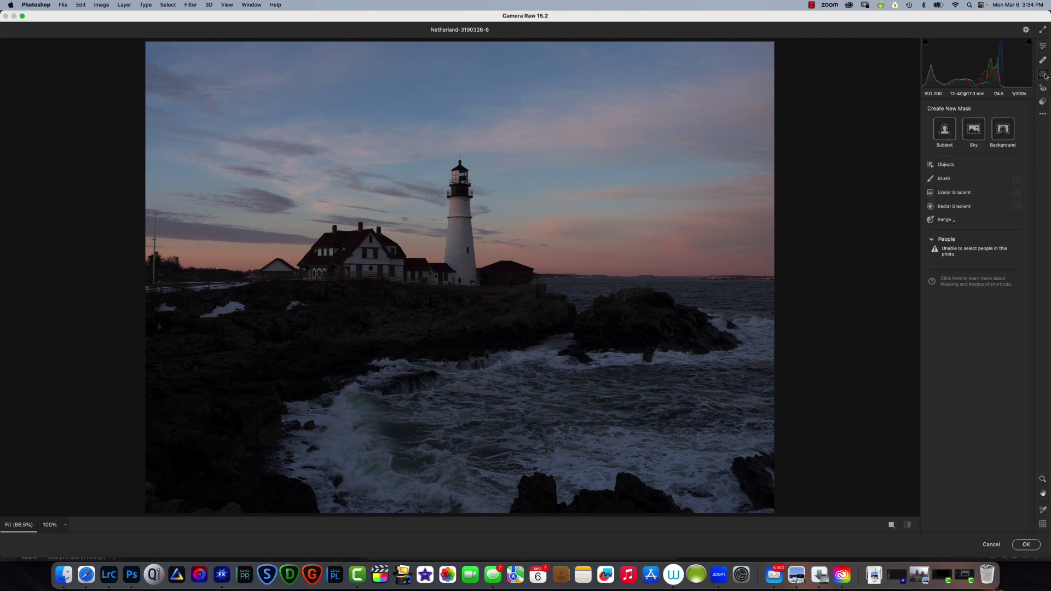
pyautogui.click(943, 181)
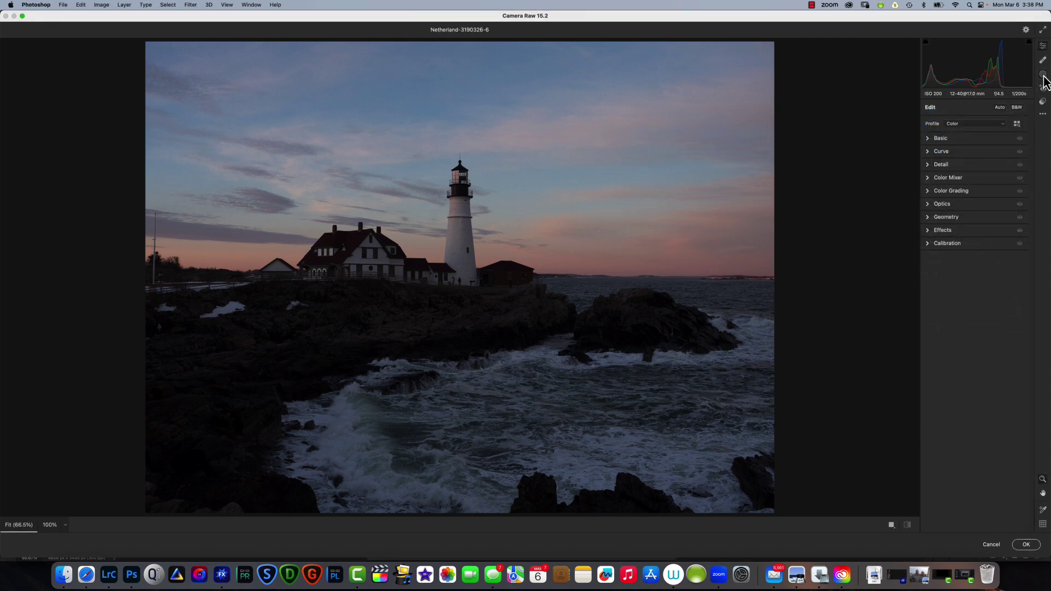
# Add an automatic Sky mask and pull its tone-curve midpoint down to darken the sky
pyautogui.click(1043, 76)
pyautogui.click(976, 125)
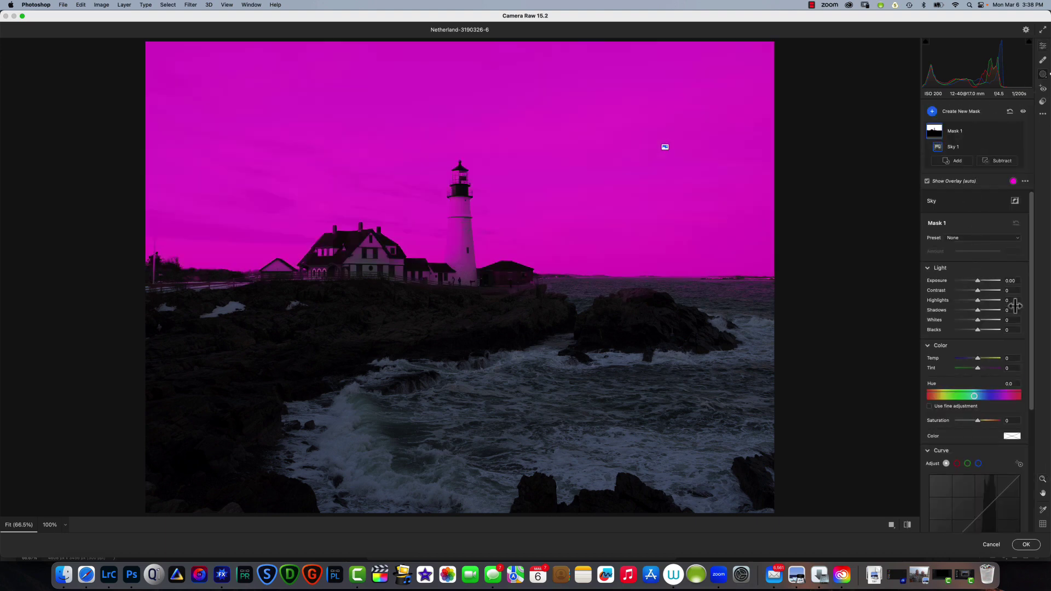
pyautogui.moveTo(1030, 323); pyautogui.dragTo(1019, 432)
pyautogui.moveTo(972, 369); pyautogui.dragTo(975, 384)
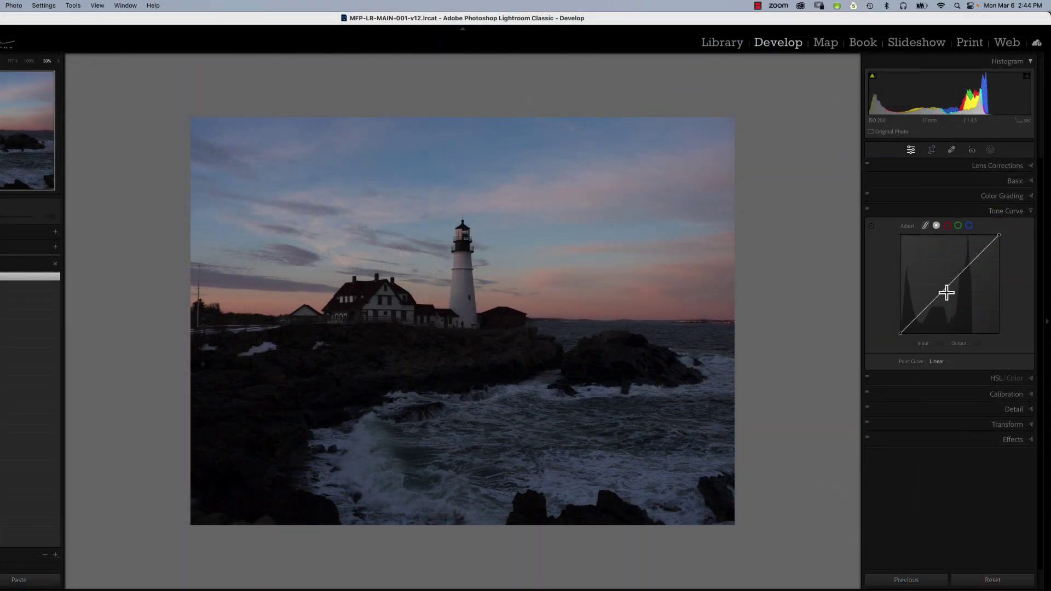
pyautogui.moveTo(946, 293)
pyautogui.mouseDown()
pyautogui.moveTo(953, 305)
pyautogui.moveTo(944, 286)
pyautogui.mouseUp()
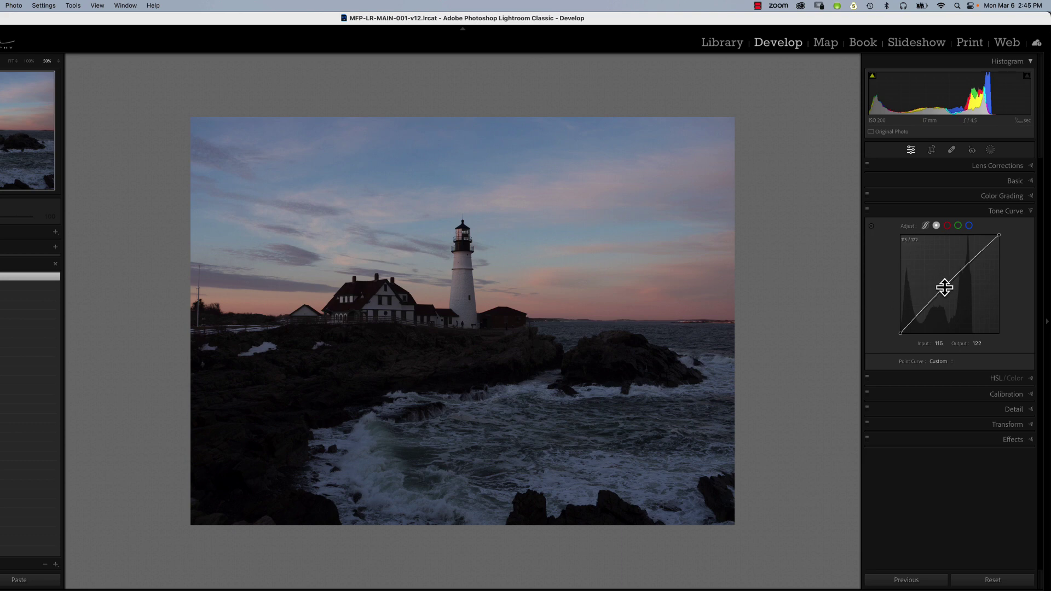
# Lower the custom 115/122 curve point slightly, then delete it to restore a Linear curve
pyautogui.moveTo(944, 286); pyautogui.dragTo(946, 287)
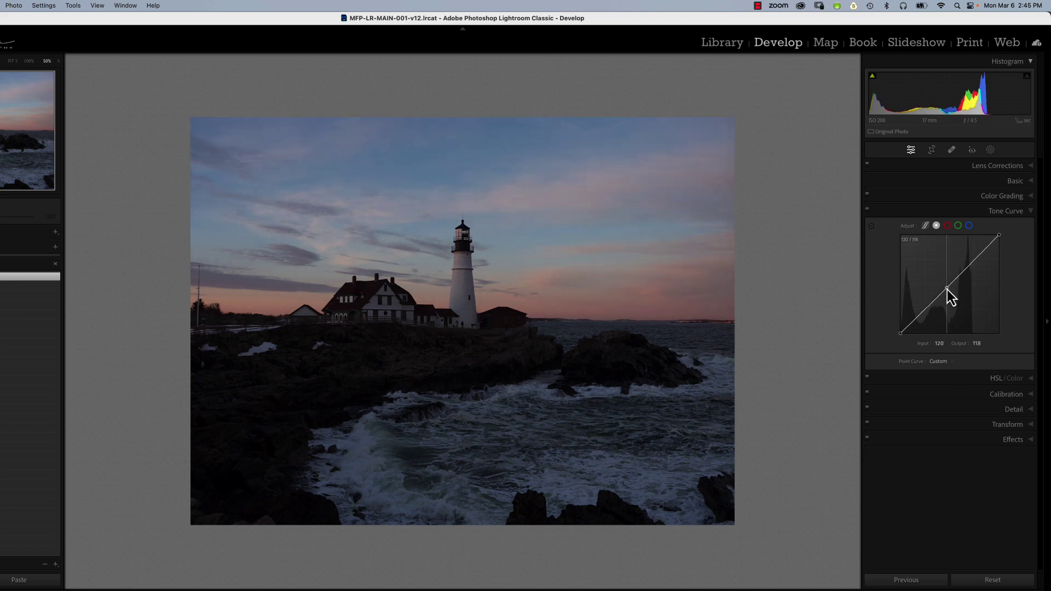
pyautogui.doubleClick(908, 228)
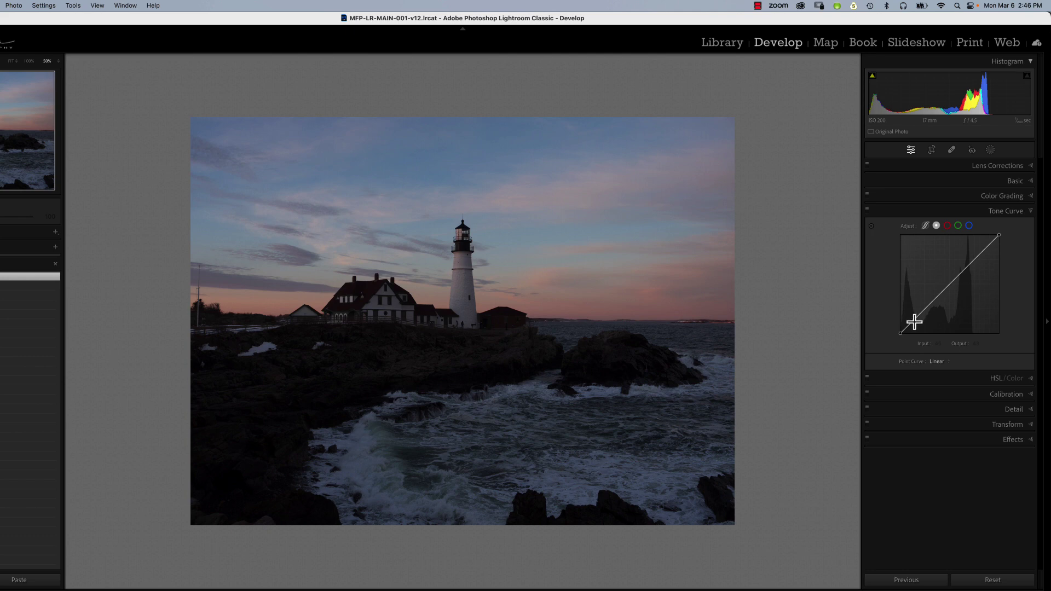
# Build a Custom tone curve: shadow point raised to 25/51, upper point lowered to 177/158
pyautogui.moveTo(914, 322); pyautogui.dragTo(911, 316)
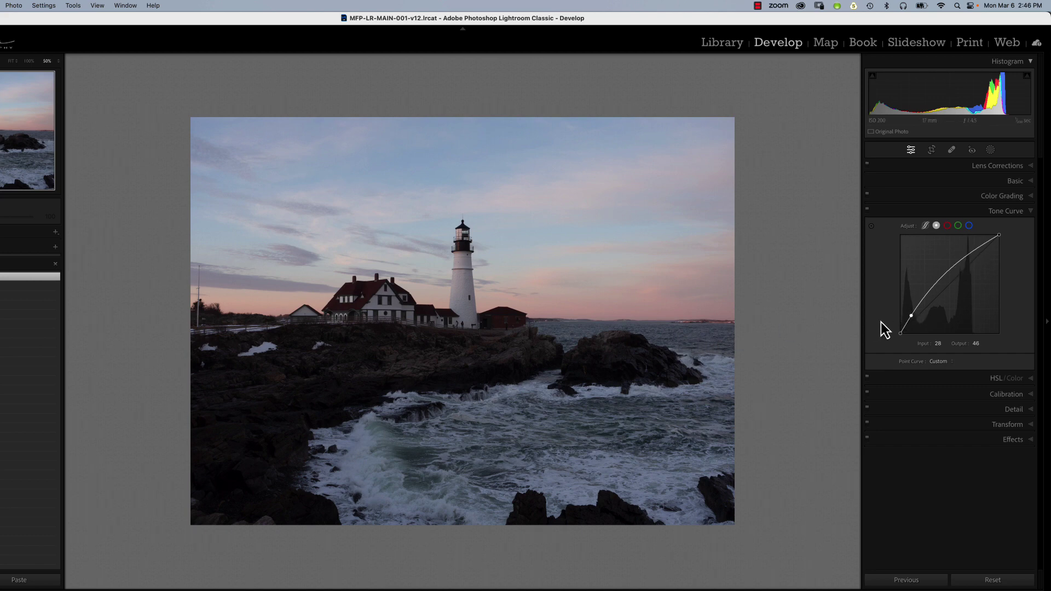
pyautogui.click(964, 261)
pyautogui.moveTo(964, 261); pyautogui.dragTo(966, 269)
pyautogui.click(914, 317)
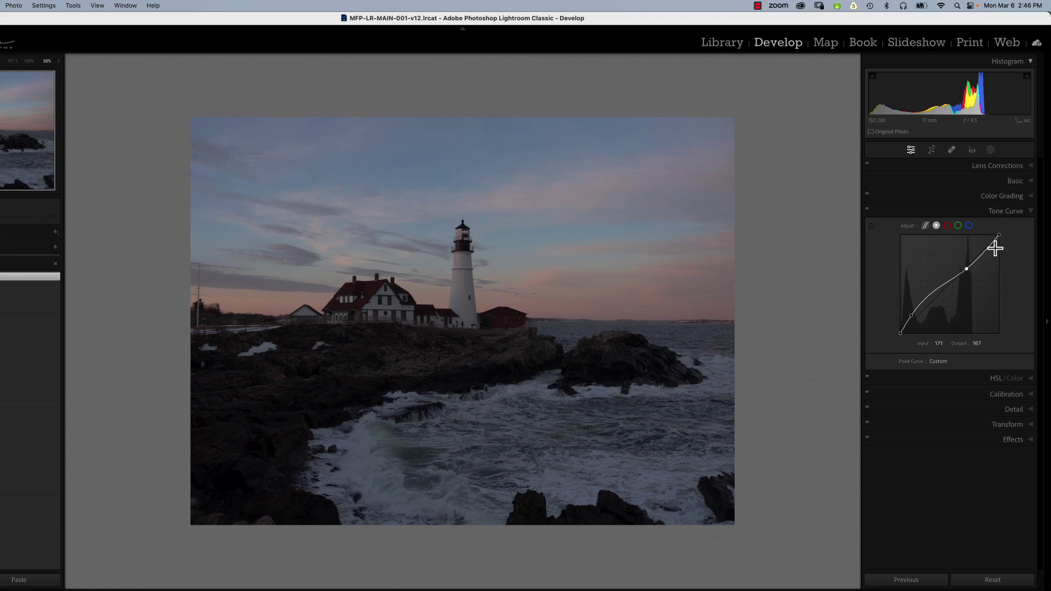
pyautogui.click(910, 317)
pyautogui.moveTo(911, 319); pyautogui.dragTo(910, 315)
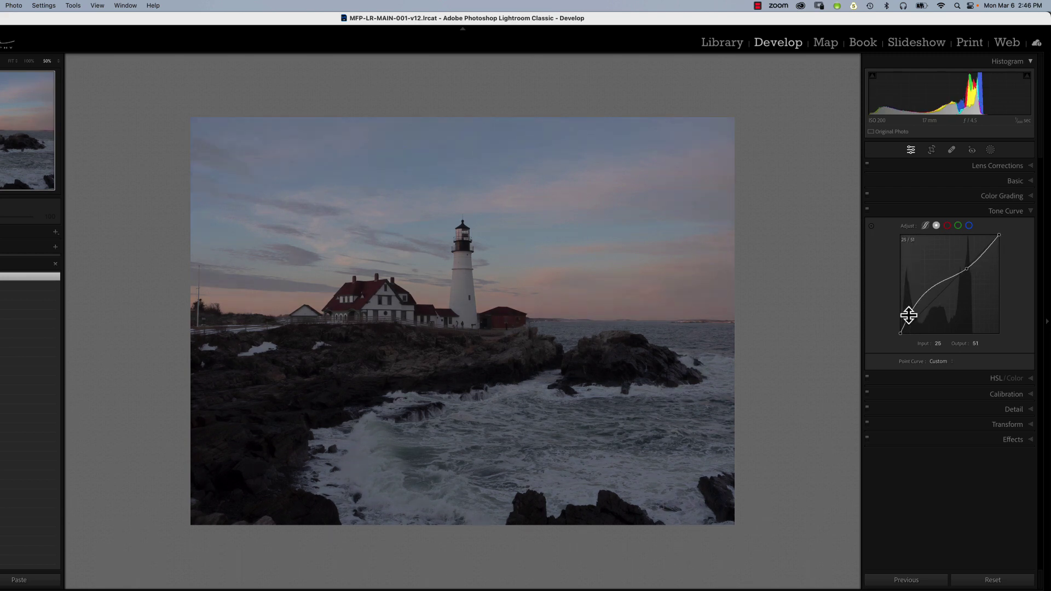
pyautogui.moveTo(969, 272)
pyautogui.mouseDown()
pyautogui.moveTo(968, 281)
pyautogui.moveTo(968, 272)
pyautogui.mouseUp()
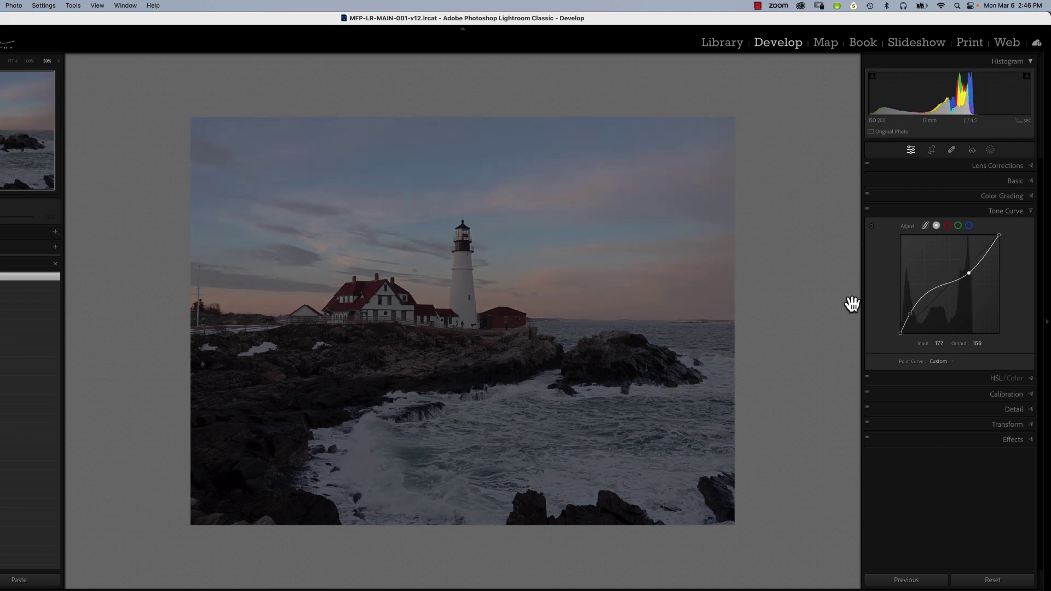
# Compare Before/After views and nudge the upper curve point slightly higher
pyautogui.press('\\')
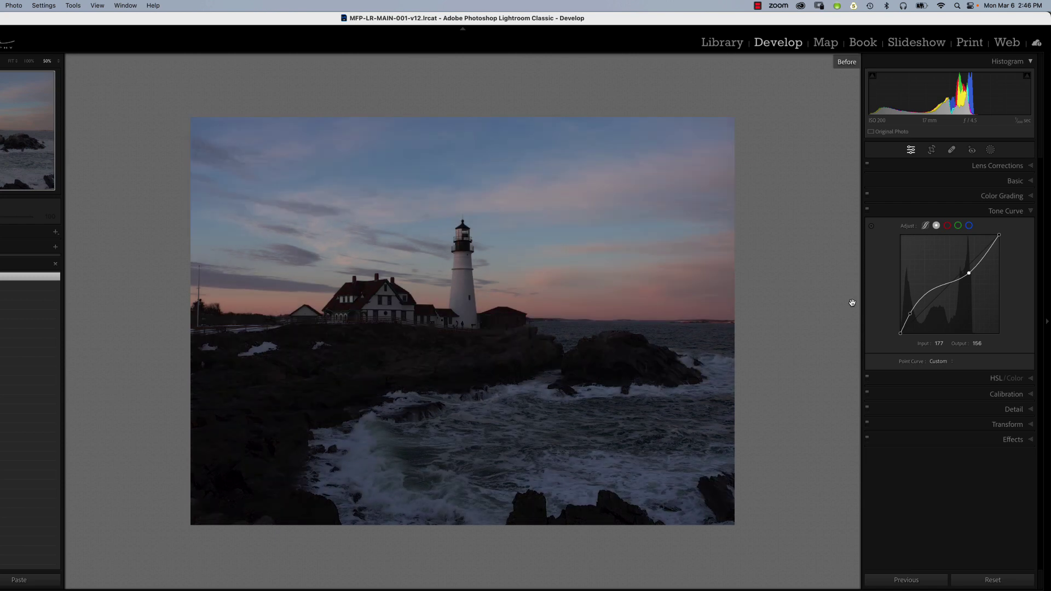
pyautogui.press('\\')
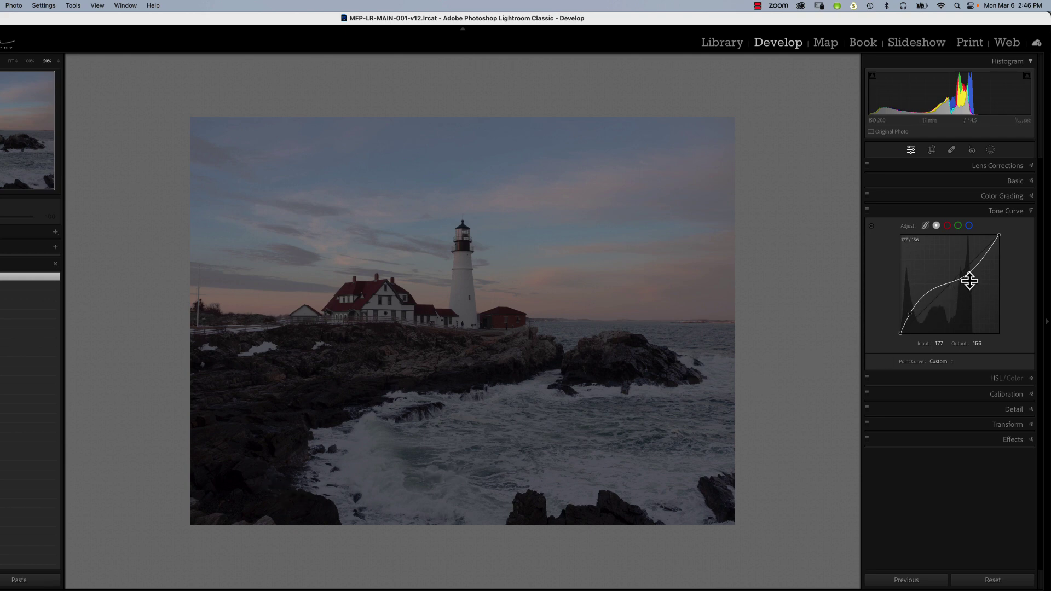
pyautogui.moveTo(969, 279); pyautogui.dragTo(970, 271)
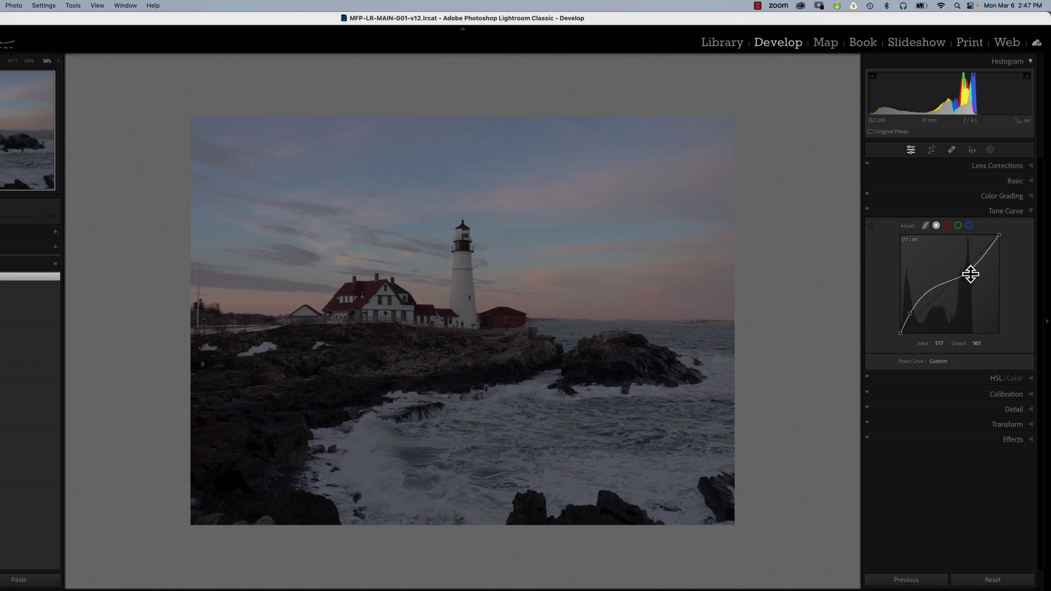
pyautogui.click(911, 315)
pyautogui.moveTo(969, 272); pyautogui.dragTo(970, 272)
# Set the upper curve point's Output to 173 at Input 178
pyautogui.click(977, 343)
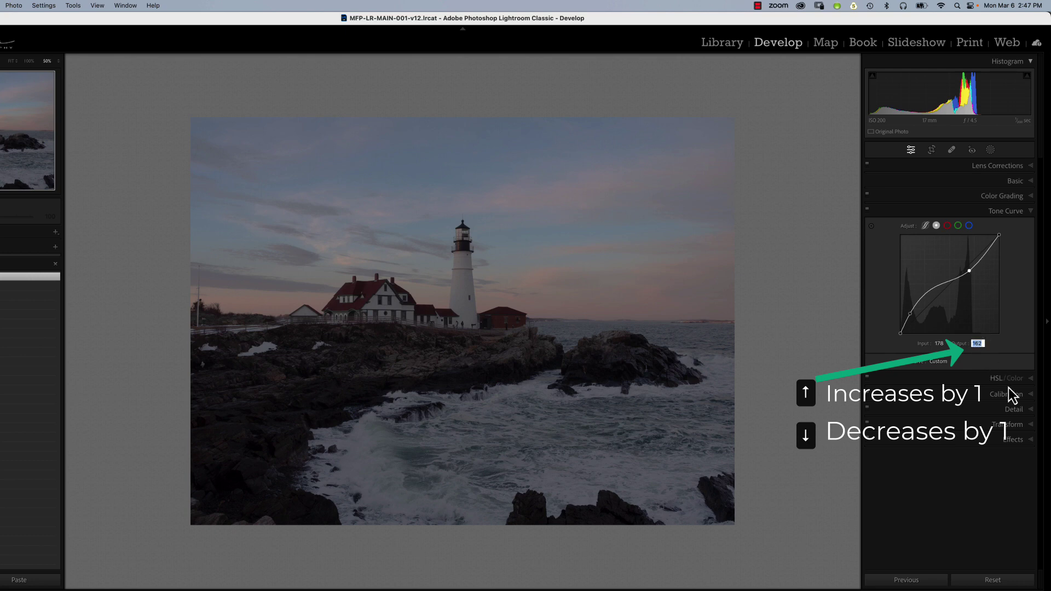
pyautogui.press('Up')
pyautogui.press('Up')
pyautogui.press('Up')
pyautogui.press('Up')
pyautogui.press('Up')
pyautogui.press('Up')
pyautogui.press('Up')
pyautogui.press('Up')
pyautogui.press('Up')
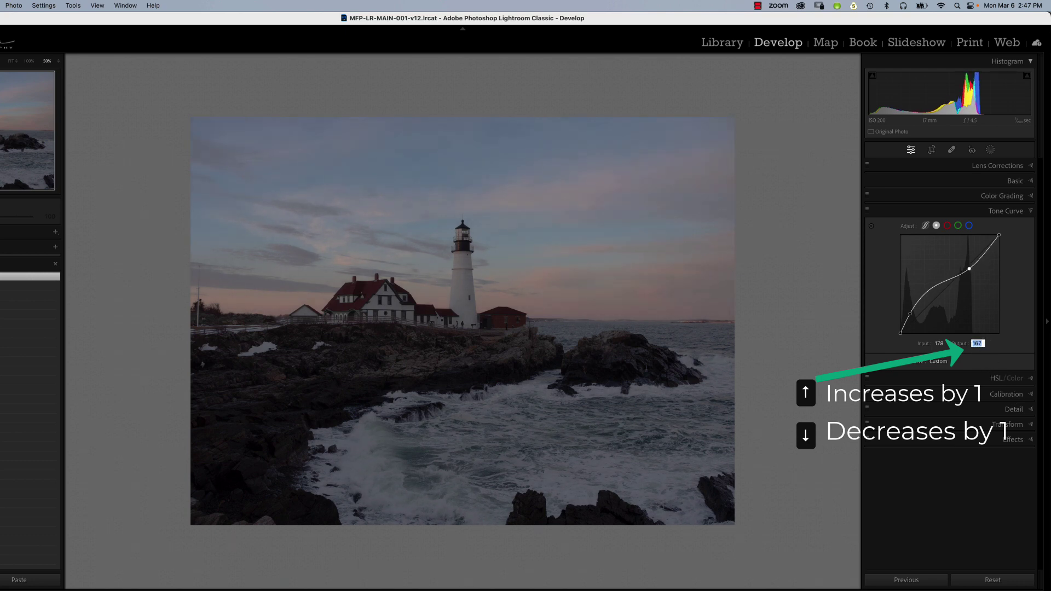
pyautogui.press('Up')
pyautogui.press('Up')
pyautogui.press('Down')
pyautogui.press('Down')
pyautogui.press('Down')
pyautogui.press('Down')
pyautogui.press('Down')
pyautogui.press('Down')
pyautogui.press('Down')
pyautogui.press('Down')
pyautogui.press('Down')
pyautogui.press('Up')
pyautogui.press('Up')
pyautogui.press('Up')
pyautogui.press('Up')
pyautogui.press('Up')
pyautogui.press('Up')
pyautogui.press('Up')
pyautogui.press('Up')
pyautogui.press('Up')
pyautogui.press('Up')
pyautogui.press('Up')
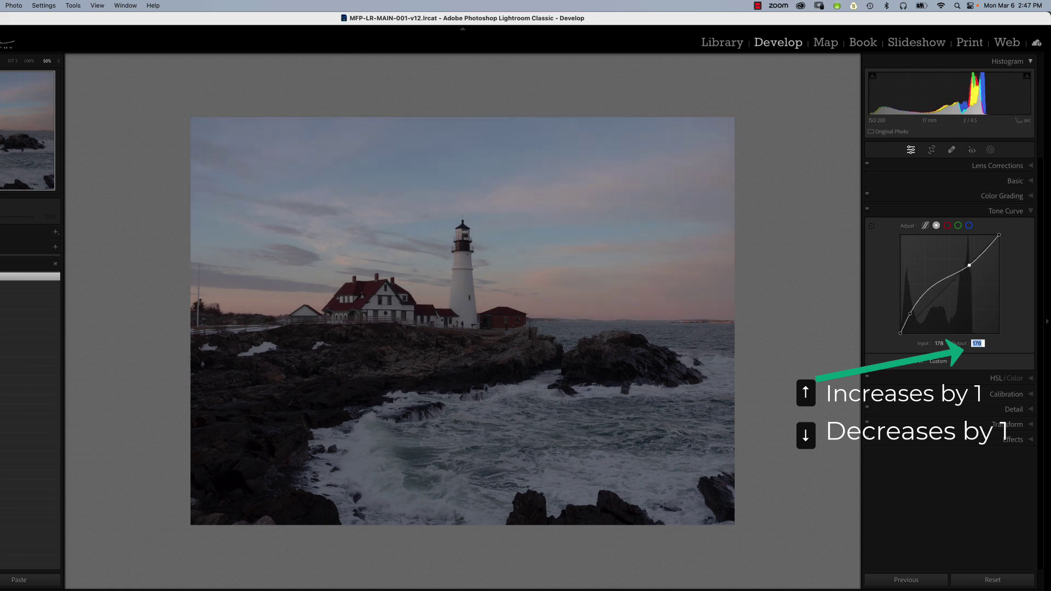
pyautogui.press('Down')
pyautogui.press('Down')
pyautogui.press('Down')
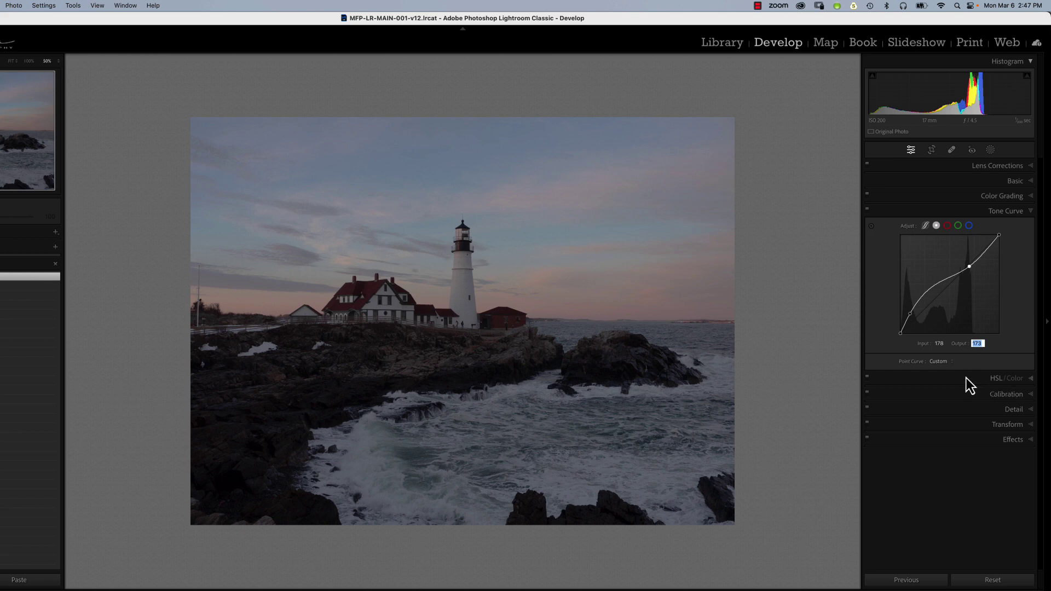
# Adjust sky tones with the targeted adjustment tool and lower the shadow point to 25/34
pyautogui.click(978, 343)
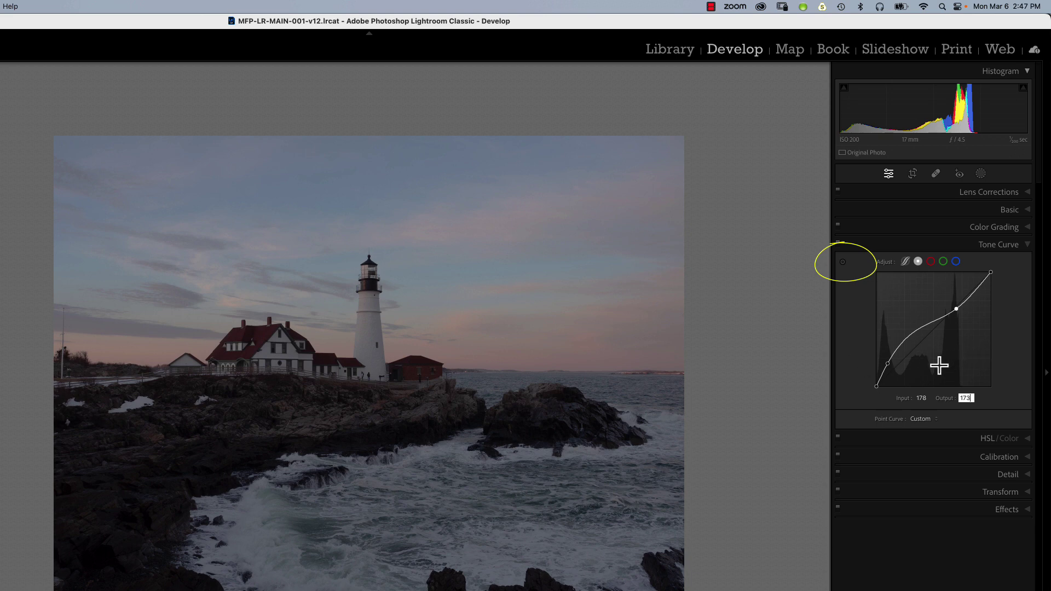
pyautogui.click(844, 265)
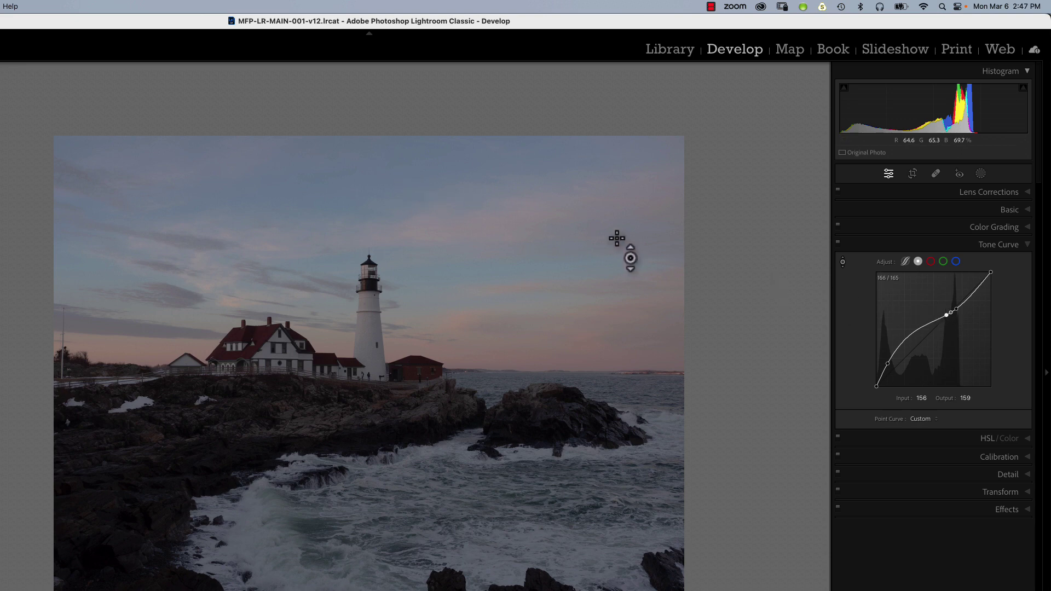
pyautogui.moveTo(940, 315); pyautogui.dragTo(945, 322)
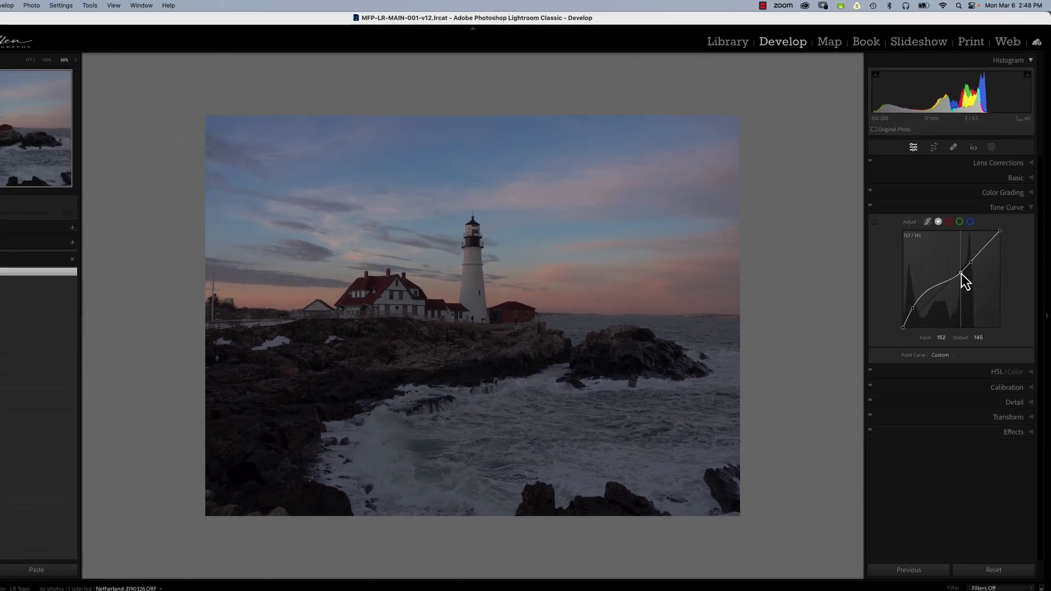
pyautogui.moveTo(961, 274); pyautogui.dragTo(959, 278)
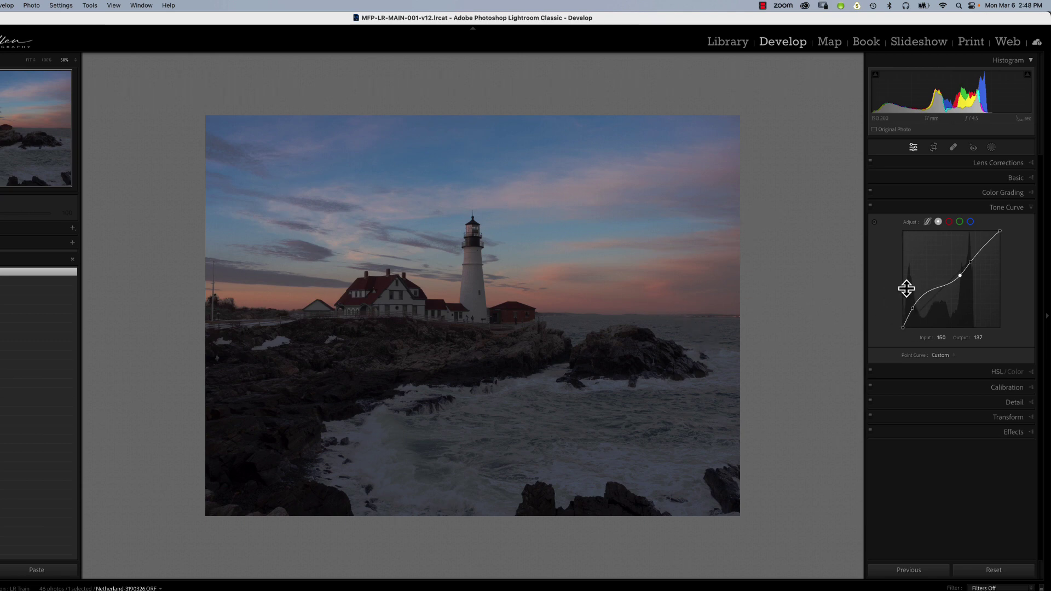
pyautogui.click(875, 222)
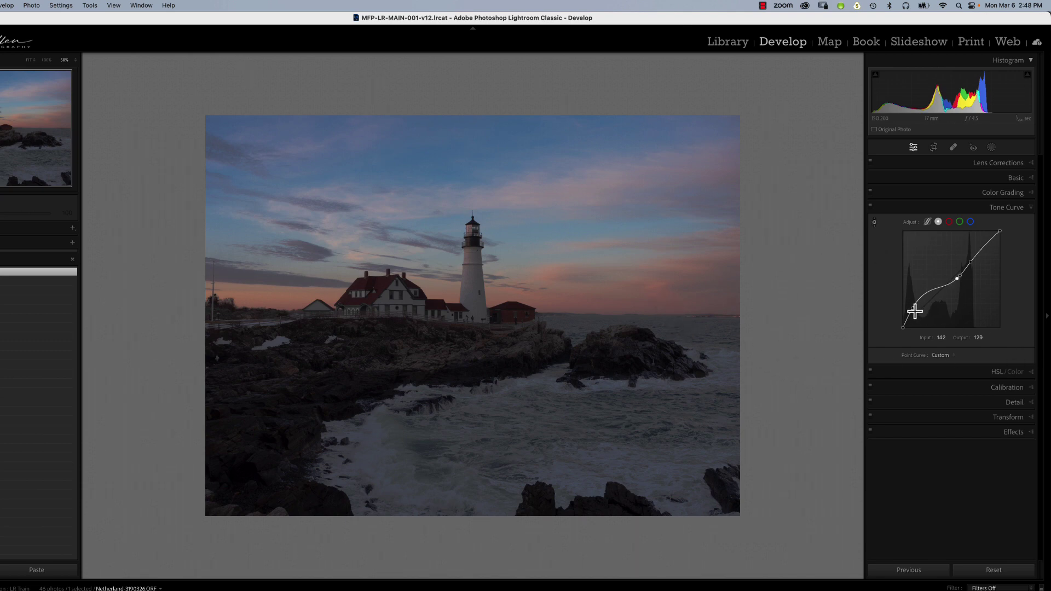
pyautogui.moveTo(913, 311); pyautogui.dragTo(913, 318)
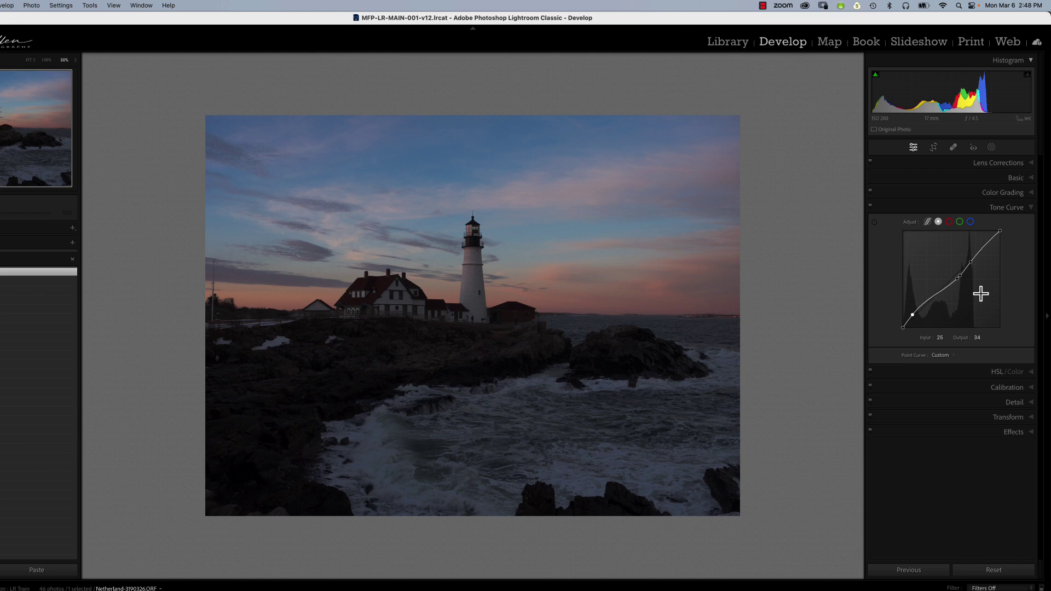
# Reset all edits and apply Auto tone (Exposure +0.53, Highlights −67, Shadows +55)
pyautogui.click(987, 571)
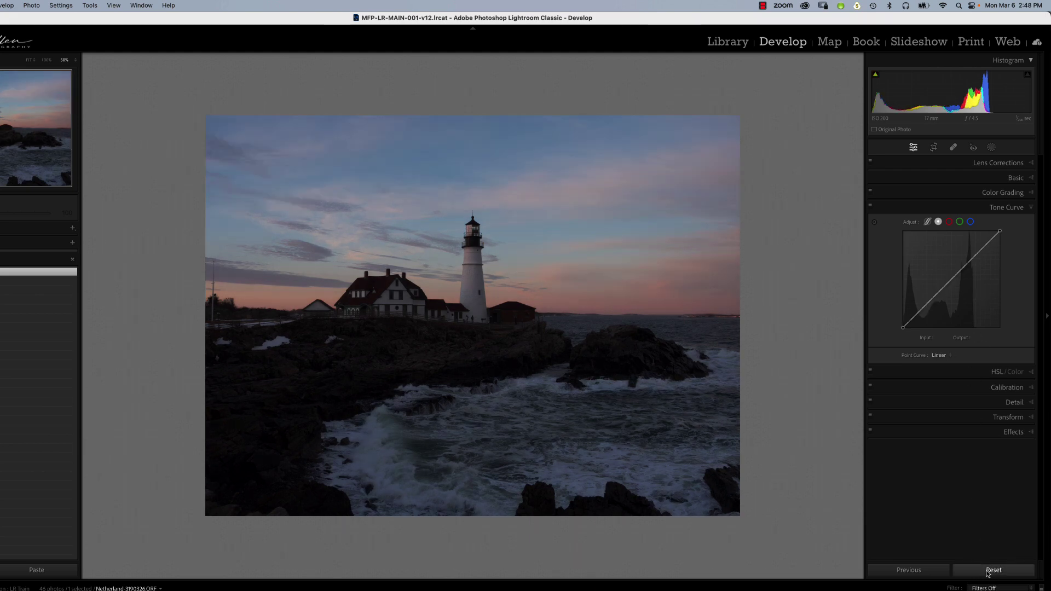
pyautogui.click(1031, 180)
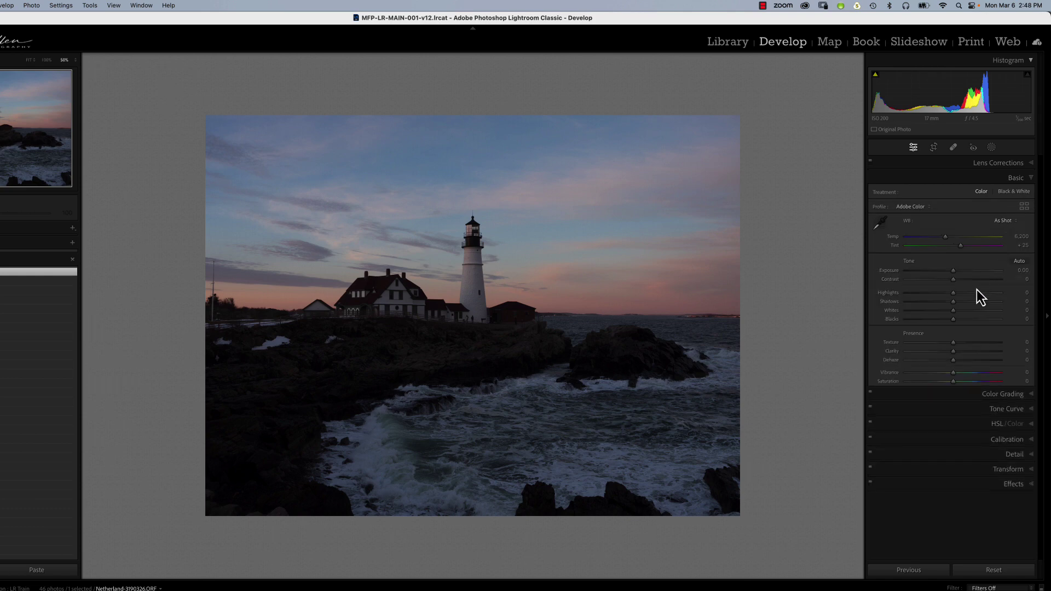
pyautogui.click(1020, 261)
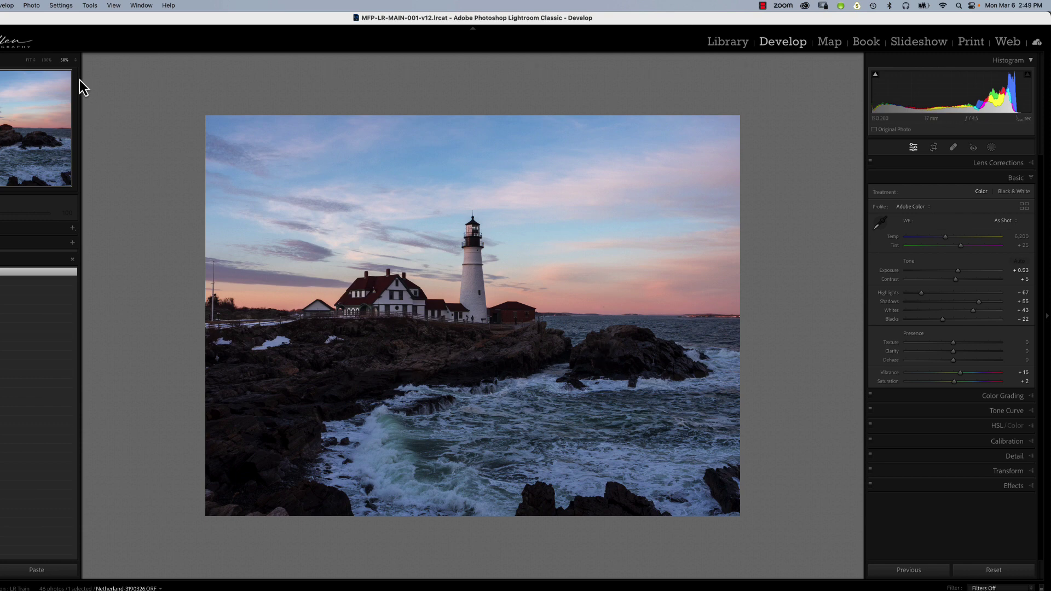
# Open the lighthouse photo in Photoshop 2023 via Photo > Edit In > Edit in Adobe Photoshop 2023
pyautogui.rightClick(349, 218)
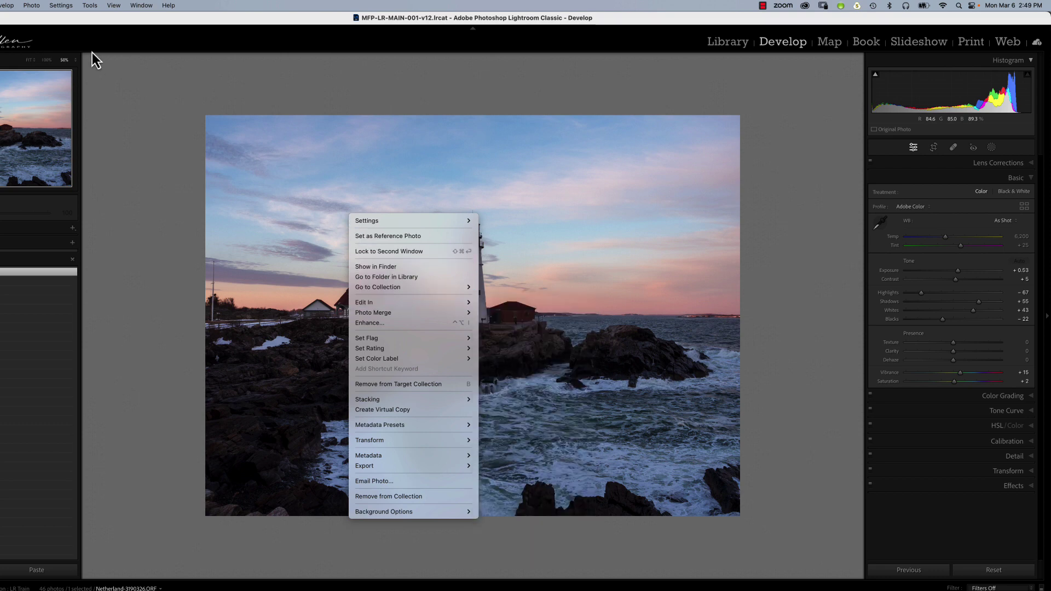
pyautogui.click(33, 12)
pyautogui.click(31, 7)
pyautogui.moveTo(54, 62)
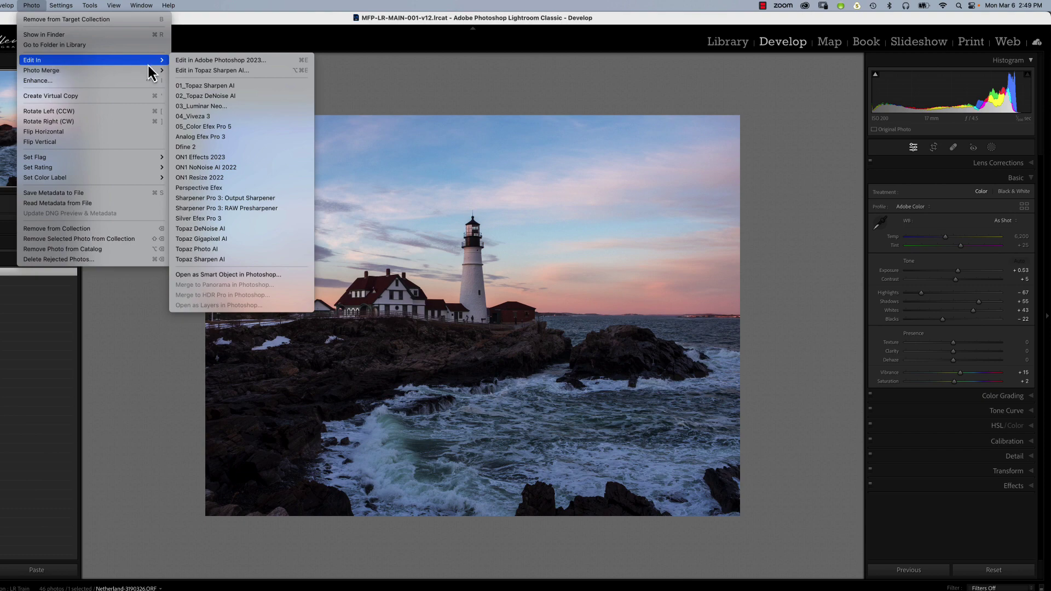
pyautogui.click(224, 60)
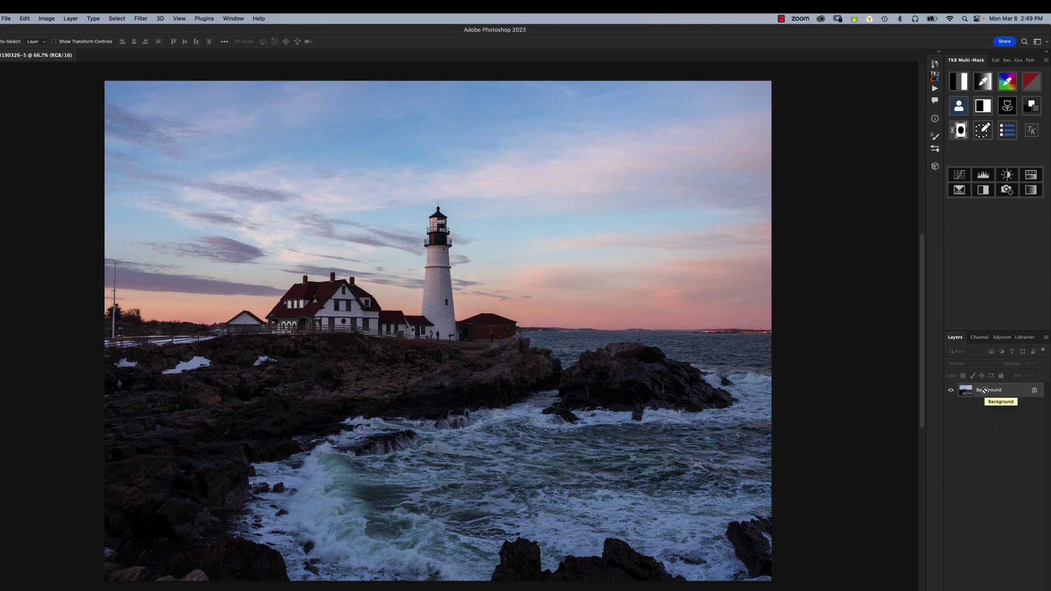
# Duplicate the Background layer and rename the copy 'Curves'
pyautogui.press('super+j')
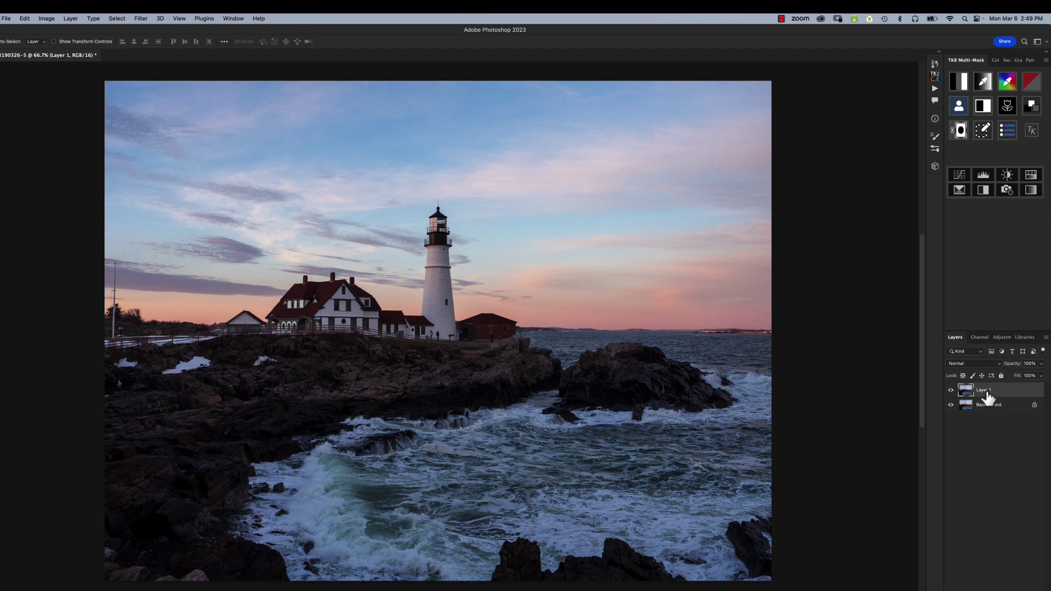
pyautogui.doubleClick(988, 391)
pyautogui.write('Curves')
pyautogui.press('Return')
pyautogui.click(141, 18)
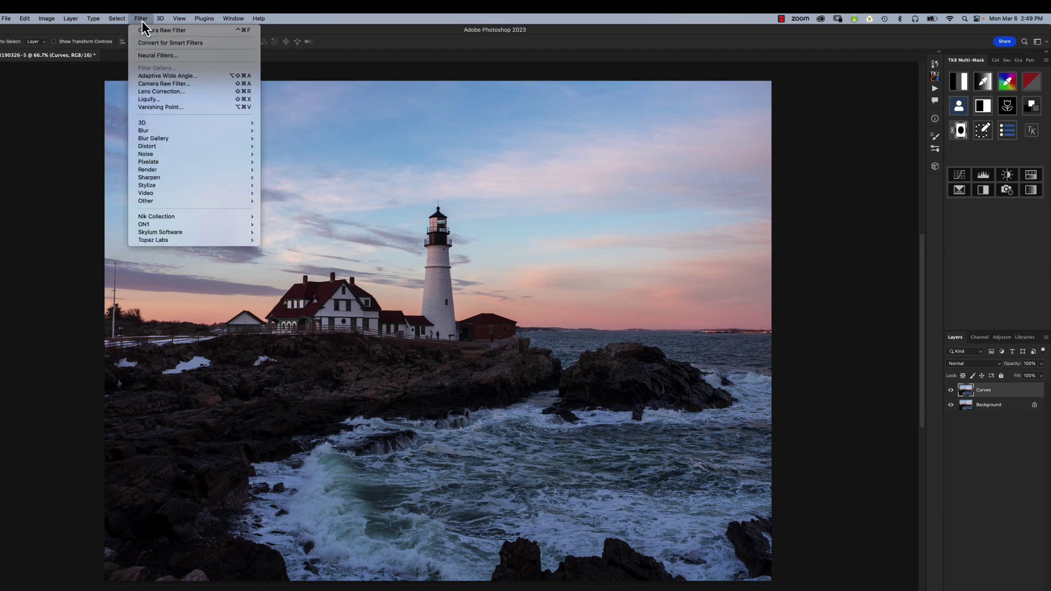
# Apply the Camera Raw Filter to the Curves layer and view the Healing options
pyautogui.click(175, 85)
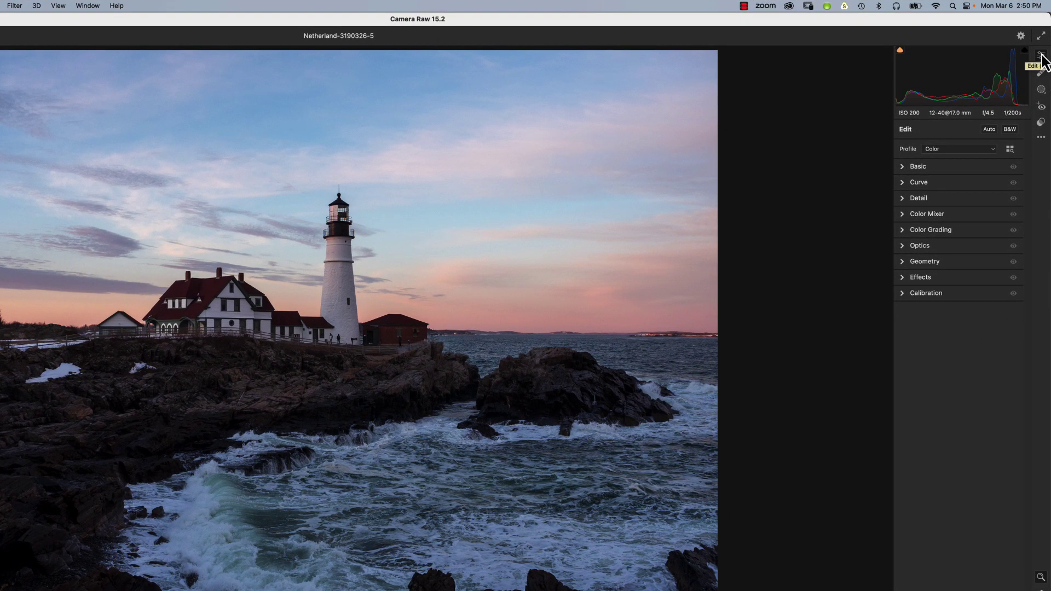
pyautogui.click(1041, 72)
# Step through the Masking and Red Eye panels to reach the Presets list
pyautogui.click(1041, 89)
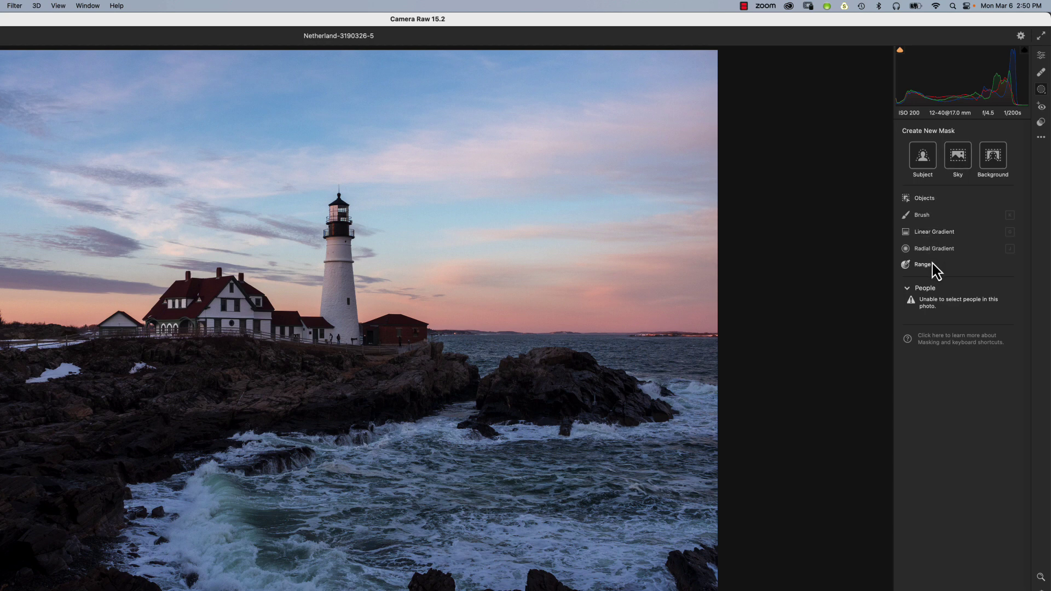
pyautogui.click(1041, 107)
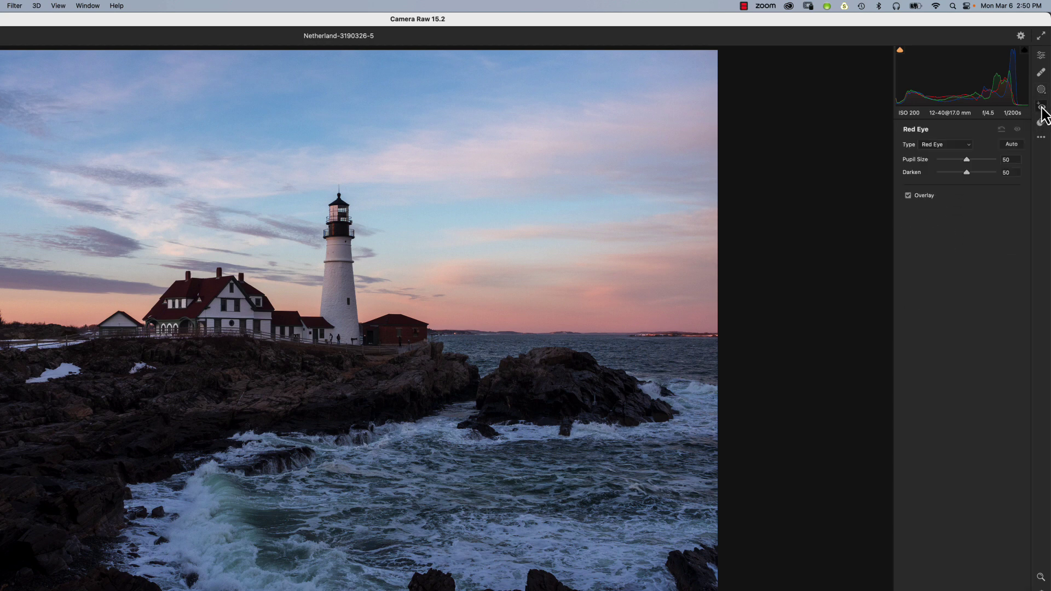
pyautogui.click(1041, 122)
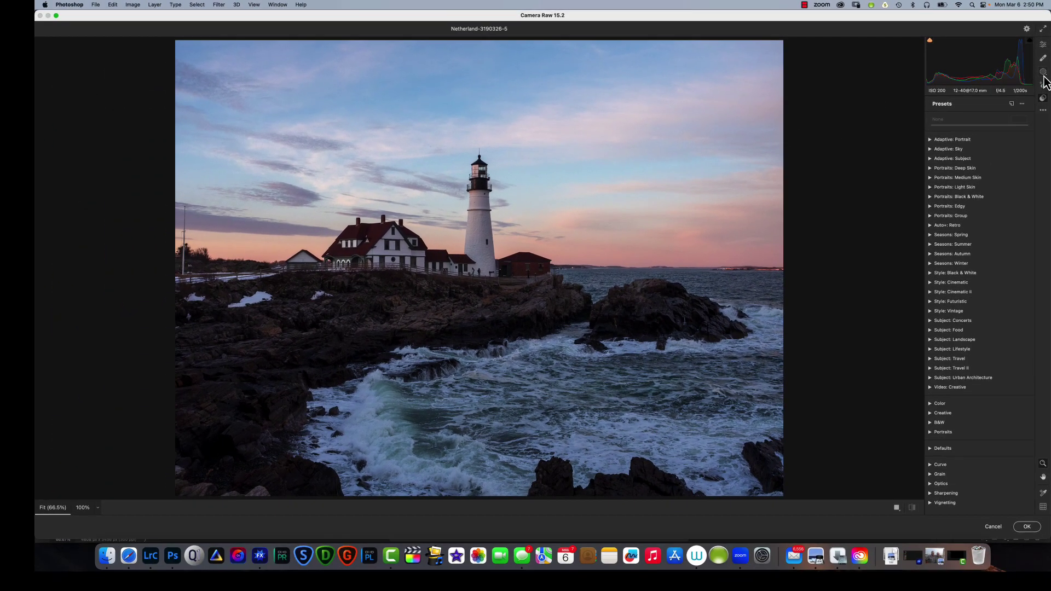
# Add an automatic Sky mask, Mask 1, over the lighthouse photo's sky
pyautogui.click(1044, 73)
pyautogui.click(979, 130)
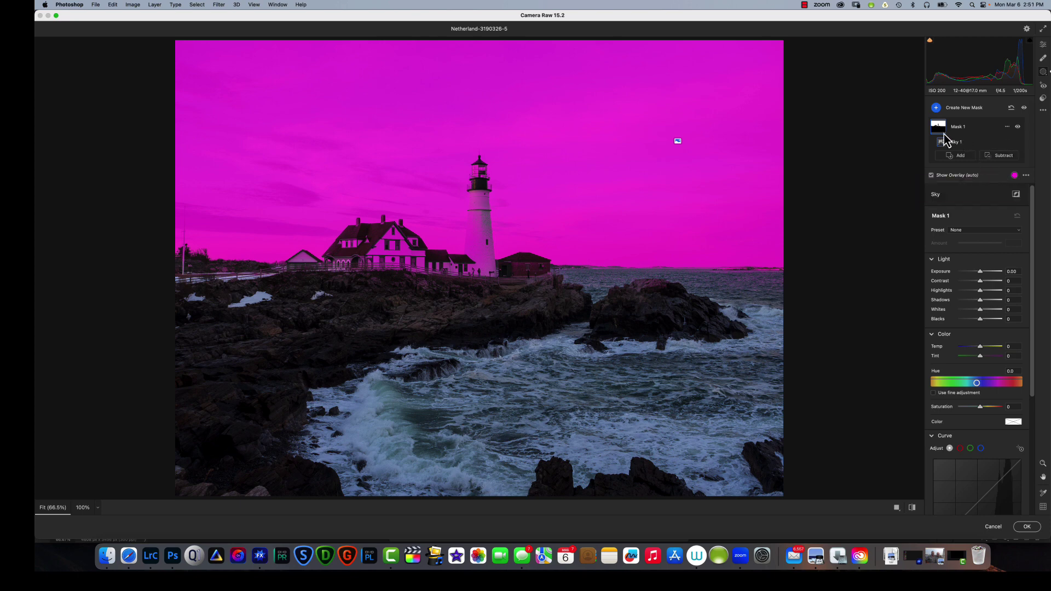
# Set the sky mask to subtract with Select Objects at brush size 3
pyautogui.click(995, 156)
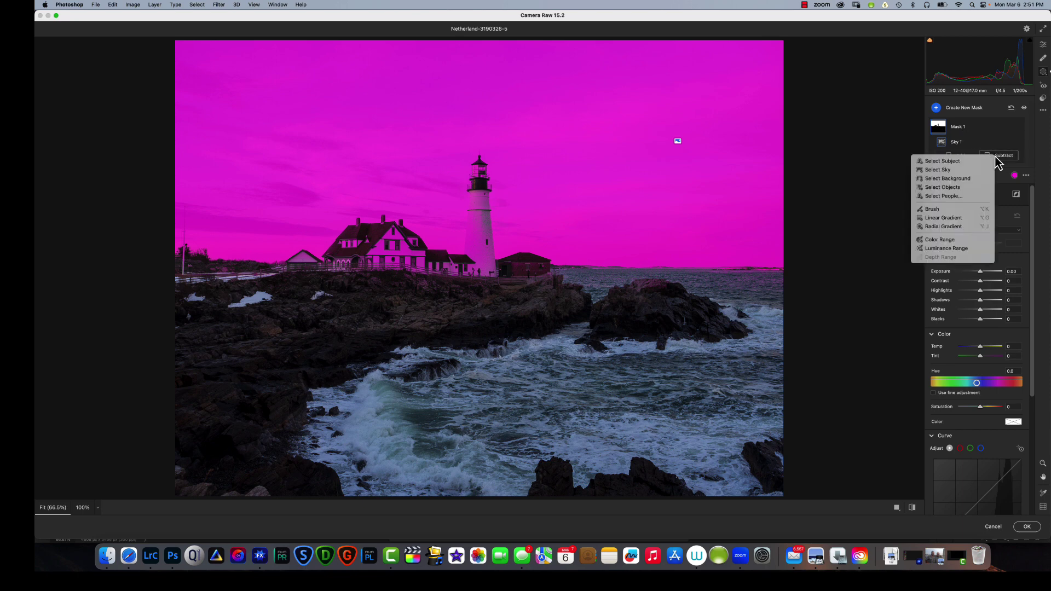
pyautogui.click(941, 189)
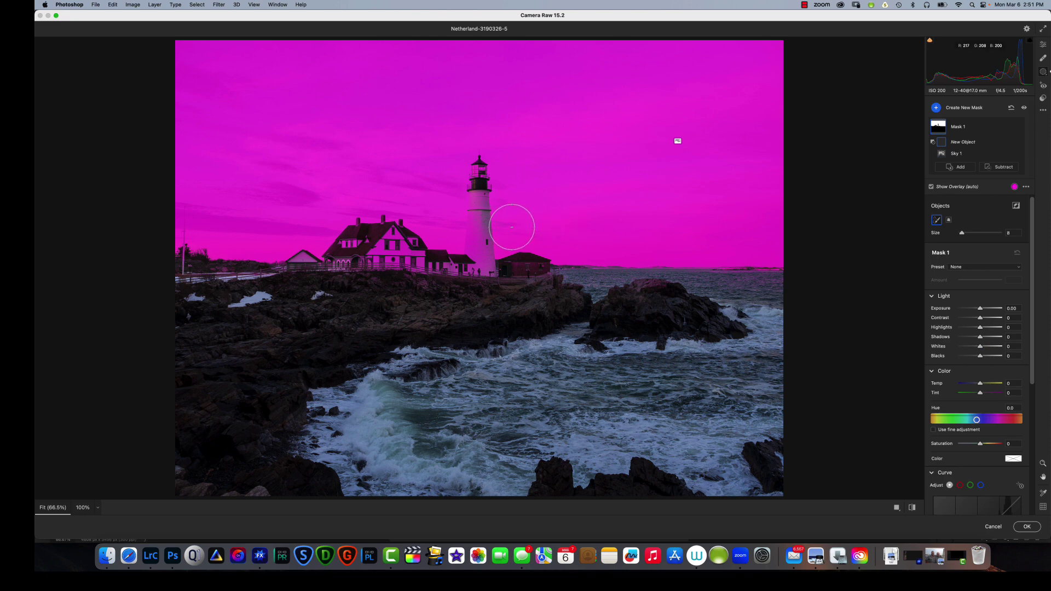
pyautogui.press('[')
pyautogui.press('[')
pyautogui.press('[')
pyautogui.press('[')
pyautogui.press(']')
pyautogui.press('[')
pyautogui.press('[')
# Paint out the lighthouse, red building, house, fence and right rock from the sky mask
pyautogui.moveTo(476, 195)
pyautogui.mouseDown()
pyautogui.moveTo(476, 269)
pyautogui.moveTo(480, 213)
pyautogui.moveTo(483, 272)
pyautogui.moveTo(497, 280)
pyautogui.mouseUp()
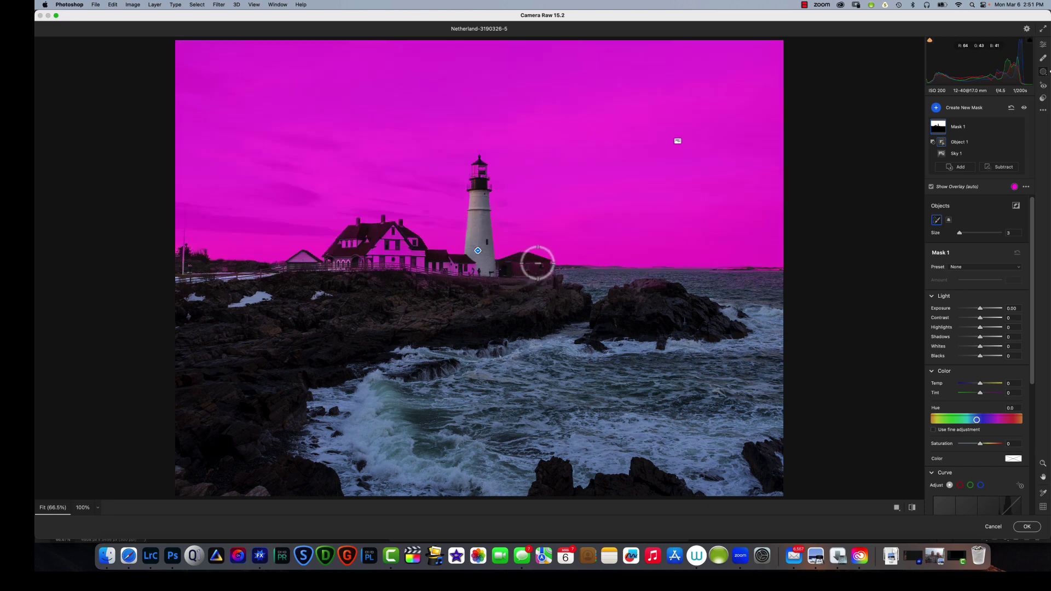
pyautogui.moveTo(545, 265)
pyautogui.mouseDown()
pyautogui.moveTo(508, 271)
pyautogui.moveTo(536, 267)
pyautogui.moveTo(427, 257)
pyautogui.moveTo(464, 274)
pyautogui.mouseUp()
pyautogui.moveTo(410, 254)
pyautogui.mouseDown()
pyautogui.moveTo(347, 232)
pyautogui.moveTo(331, 255)
pyautogui.moveTo(400, 266)
pyautogui.moveTo(351, 257)
pyautogui.moveTo(389, 249)
pyautogui.moveTo(345, 246)
pyautogui.mouseUp()
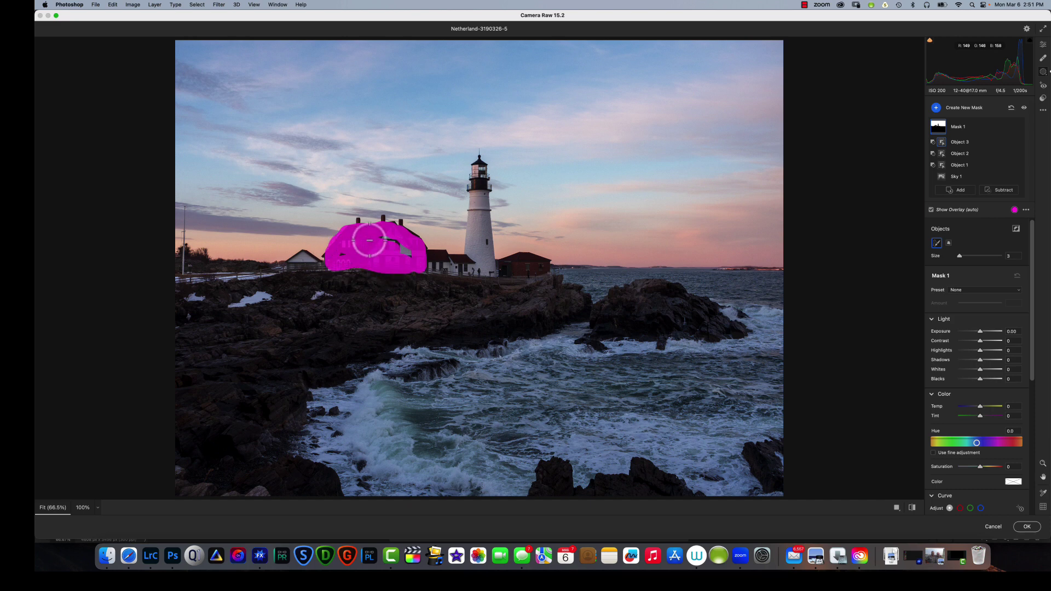
pyautogui.moveTo(375, 241)
pyautogui.mouseDown()
pyautogui.moveTo(391, 264)
pyautogui.moveTo(329, 267)
pyautogui.mouseUp()
pyautogui.moveTo(475, 272); pyautogui.dragTo(434, 270)
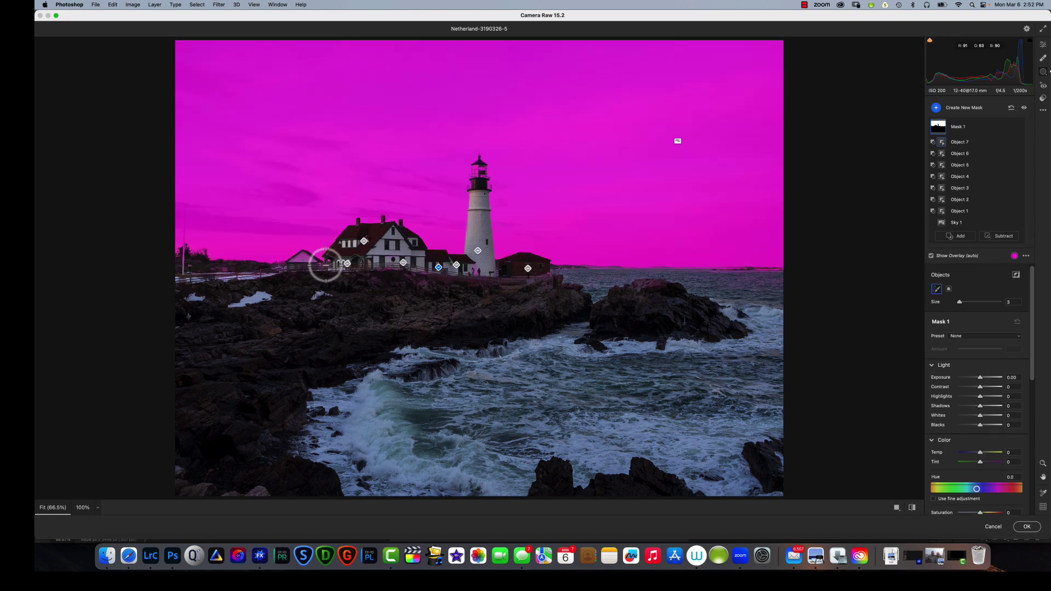
pyautogui.moveTo(317, 265)
pyautogui.mouseDown()
pyautogui.moveTo(296, 265)
pyautogui.moveTo(306, 262)
pyautogui.mouseUp()
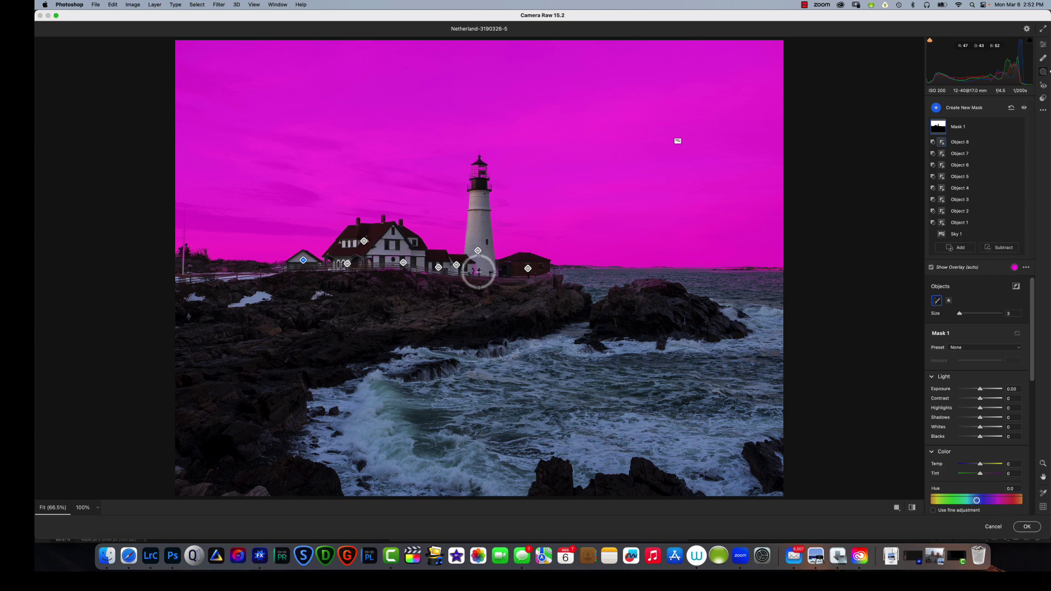
pyautogui.moveTo(476, 268); pyautogui.dragTo(468, 280)
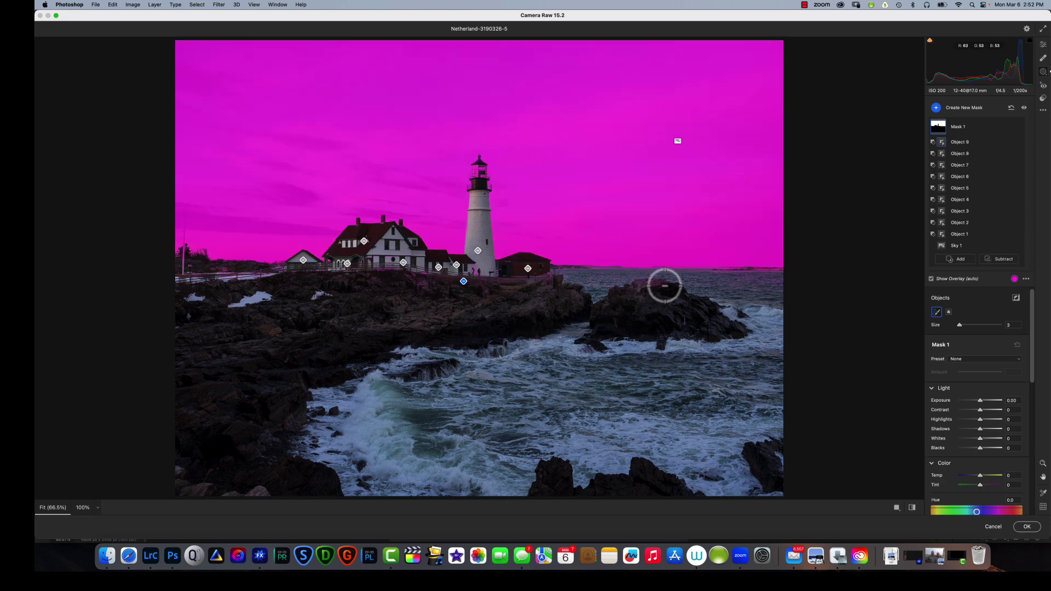
pyautogui.moveTo(663, 284); pyautogui.dragTo(635, 289)
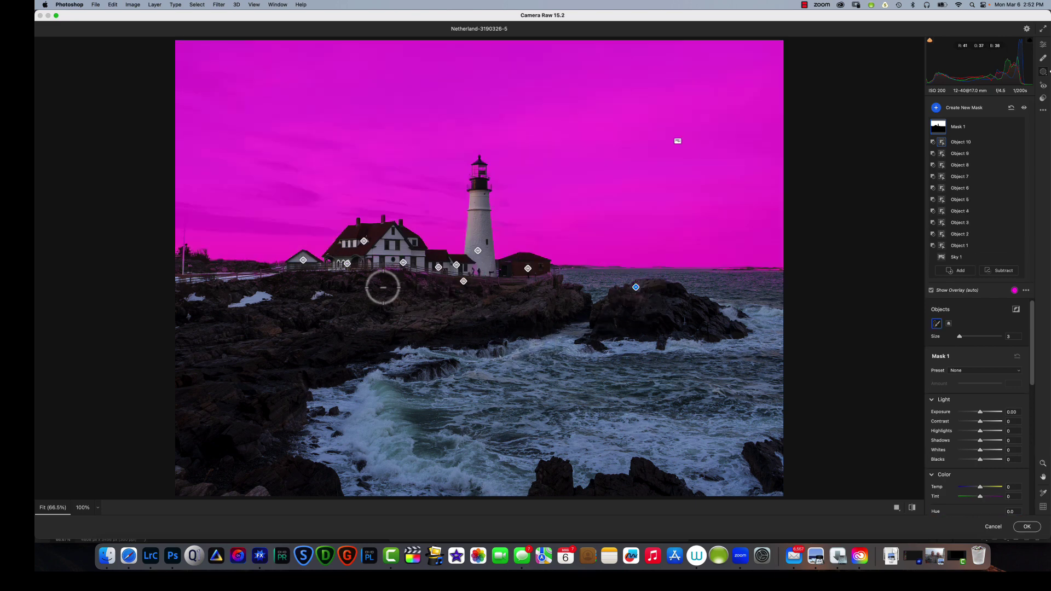
pyautogui.moveTo(270, 270)
pyautogui.mouseDown()
pyautogui.moveTo(175, 262)
pyautogui.moveTo(255, 280)
pyautogui.mouseUp()
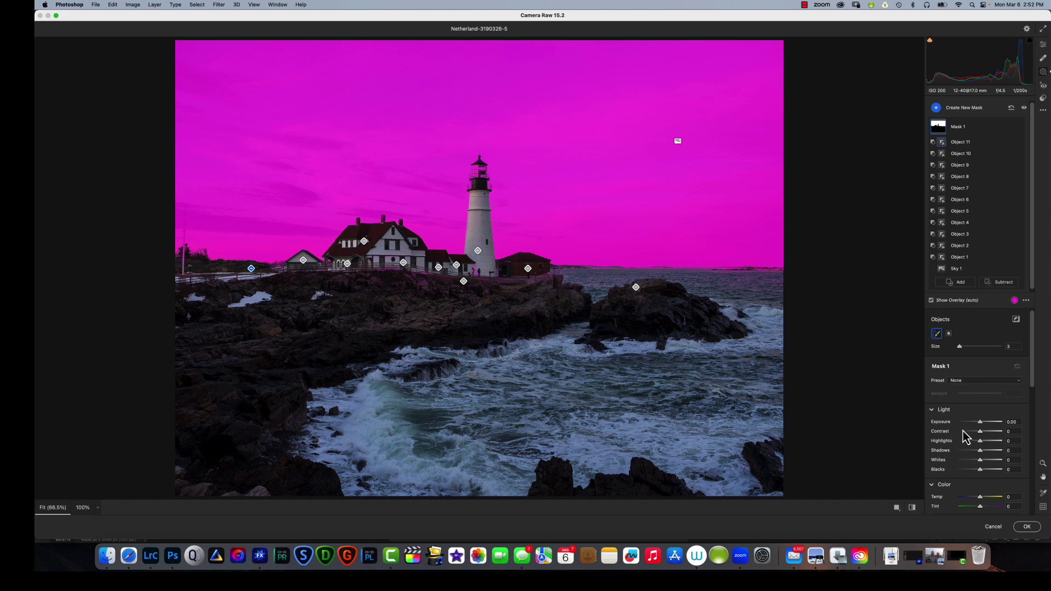
pyautogui.scroll(-1, 966, 436)
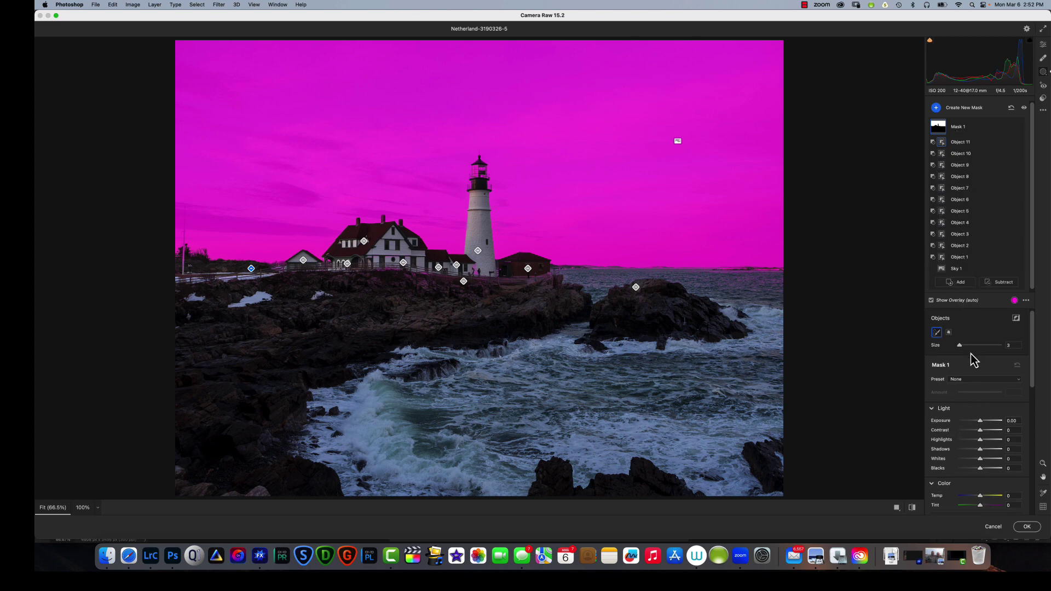
pyautogui.scroll(-6, 973, 362)
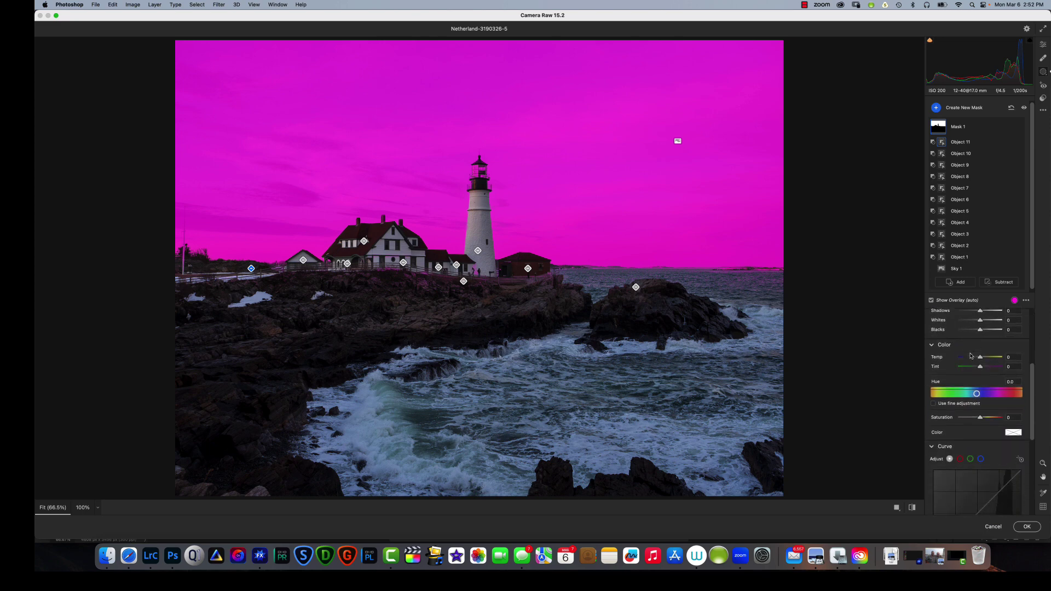
pyautogui.scroll(-6, 971, 356)
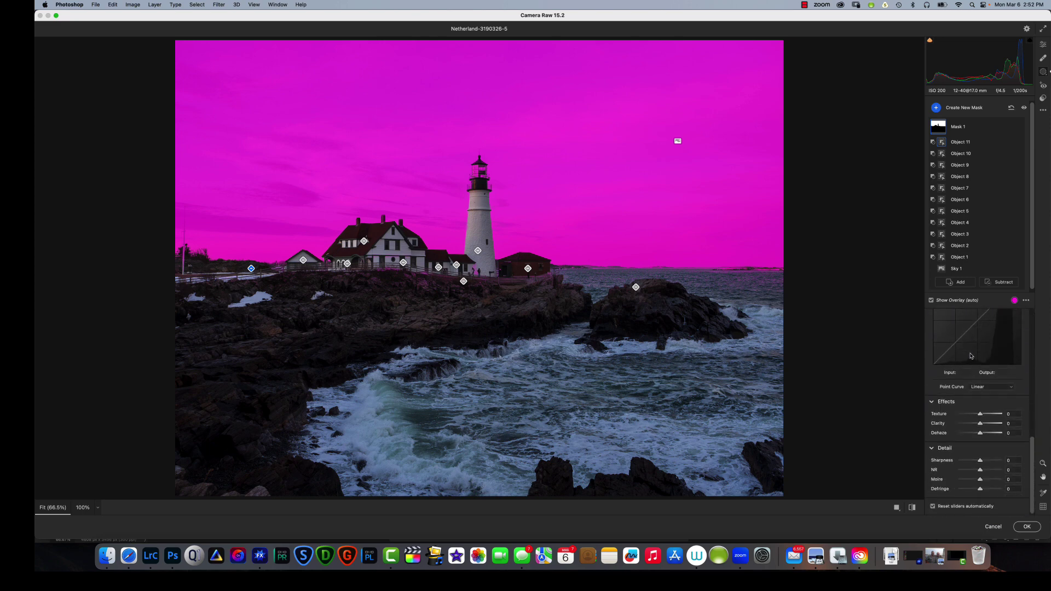
pyautogui.scroll(12, 971, 356)
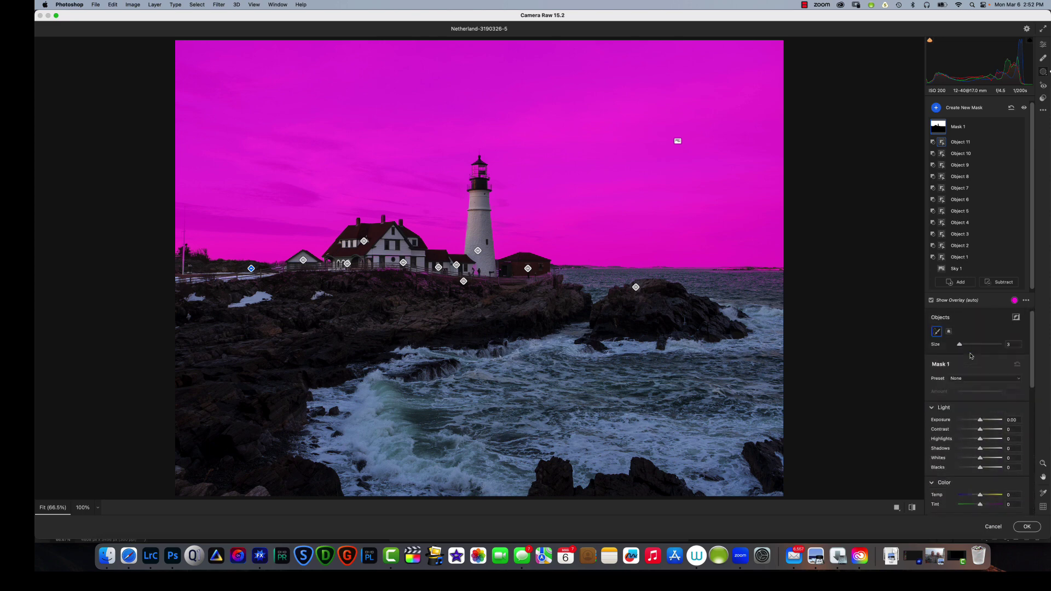
pyautogui.scroll(-3, 964, 356)
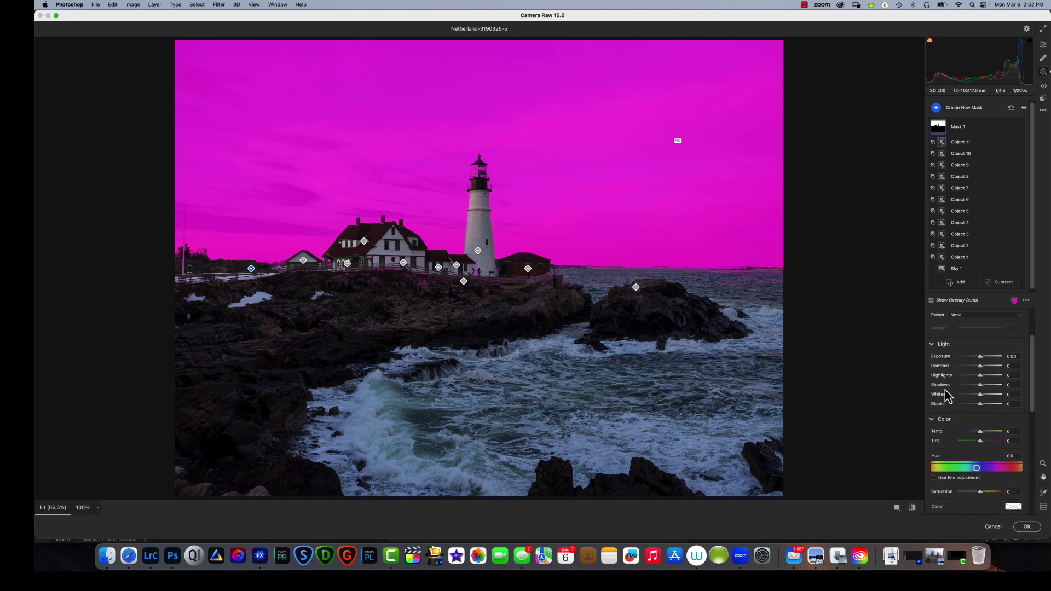
pyautogui.scroll(-2, 957, 422)
pyautogui.scroll(-3, 958, 425)
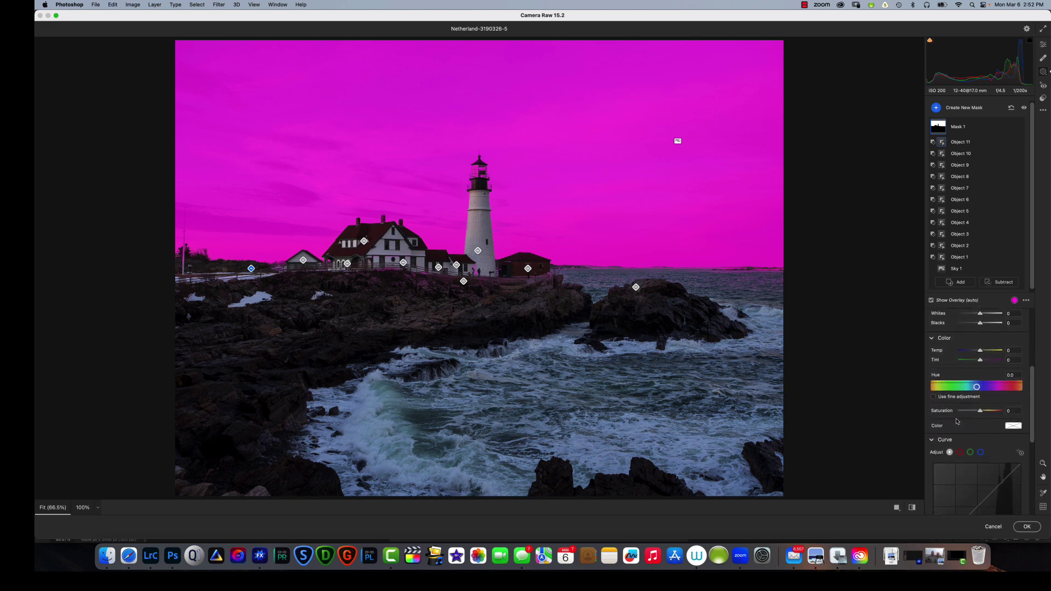
pyautogui.scroll(-7, 961, 409)
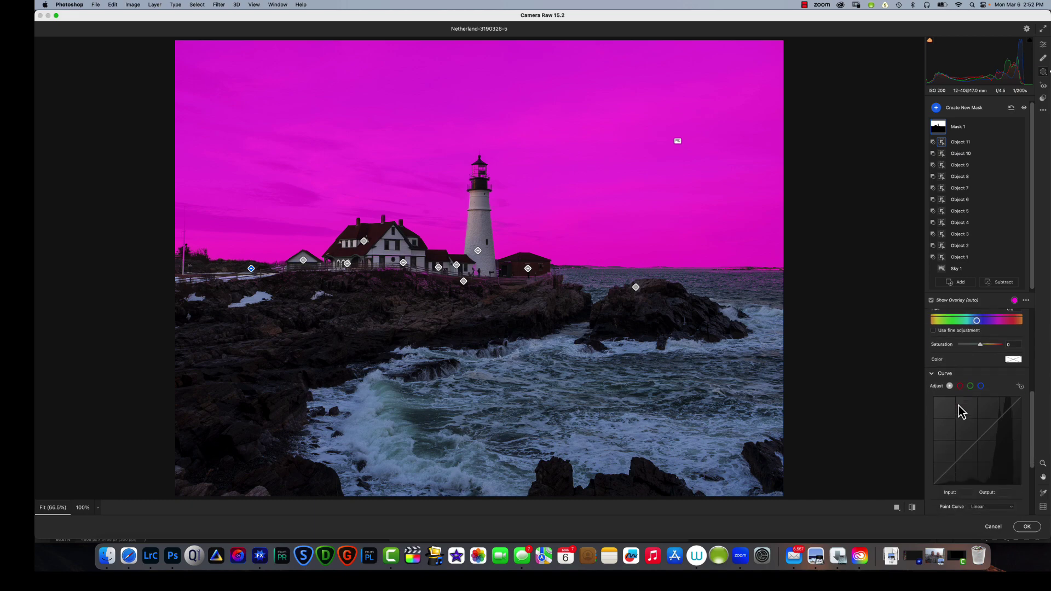
pyautogui.scroll(1, 958, 400)
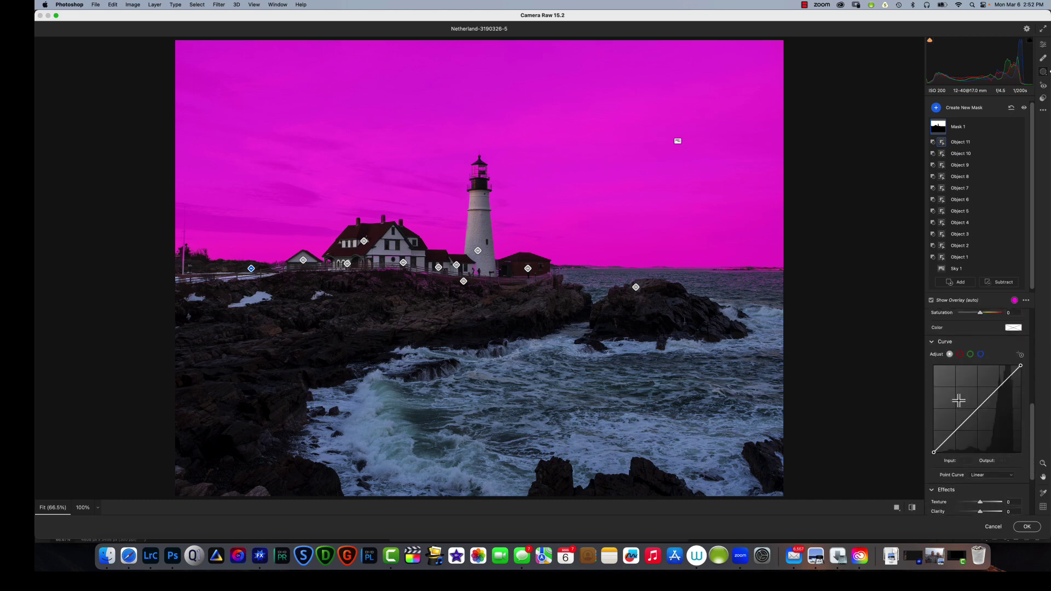
pyautogui.scroll(10, 1007, 328)
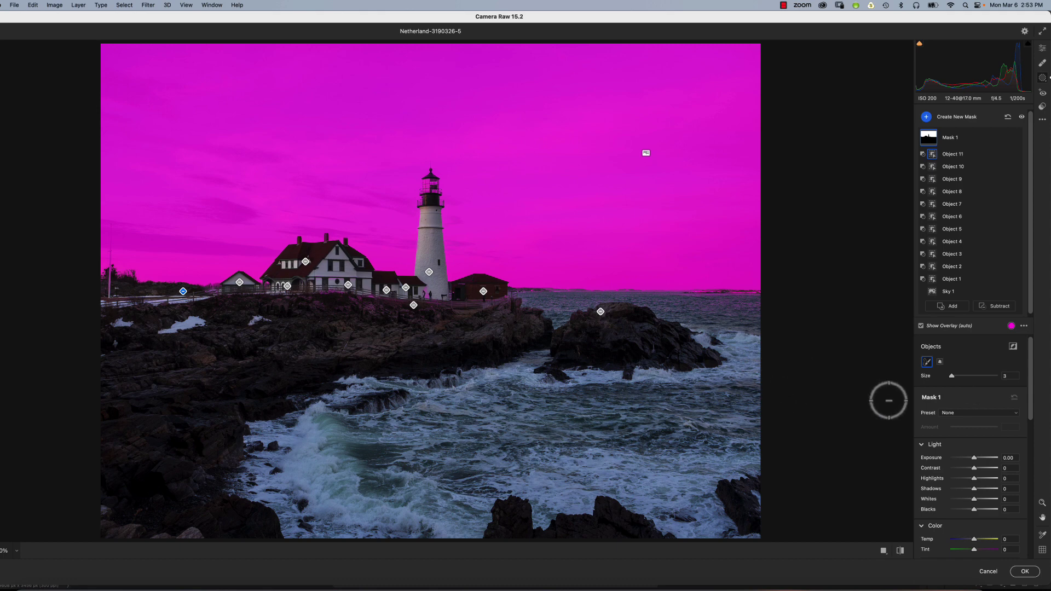
# Lower Mask 1's Exposure to -0.20 and increase its Contrast
pyautogui.scroll(-3, 979, 442)
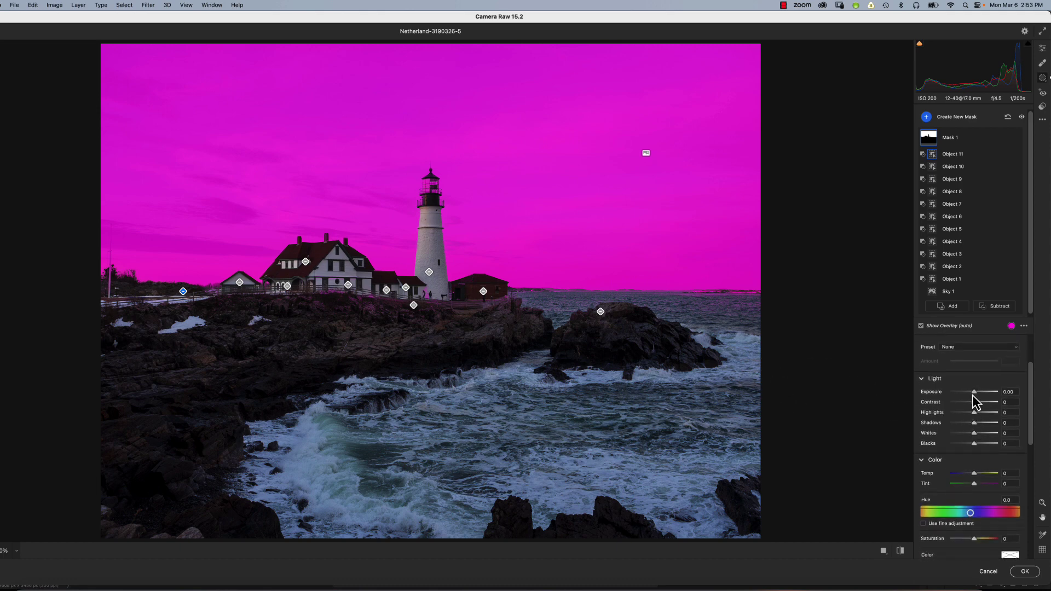
pyautogui.moveTo(973, 393); pyautogui.dragTo(984, 403)
pyautogui.scroll(1, 974, 439)
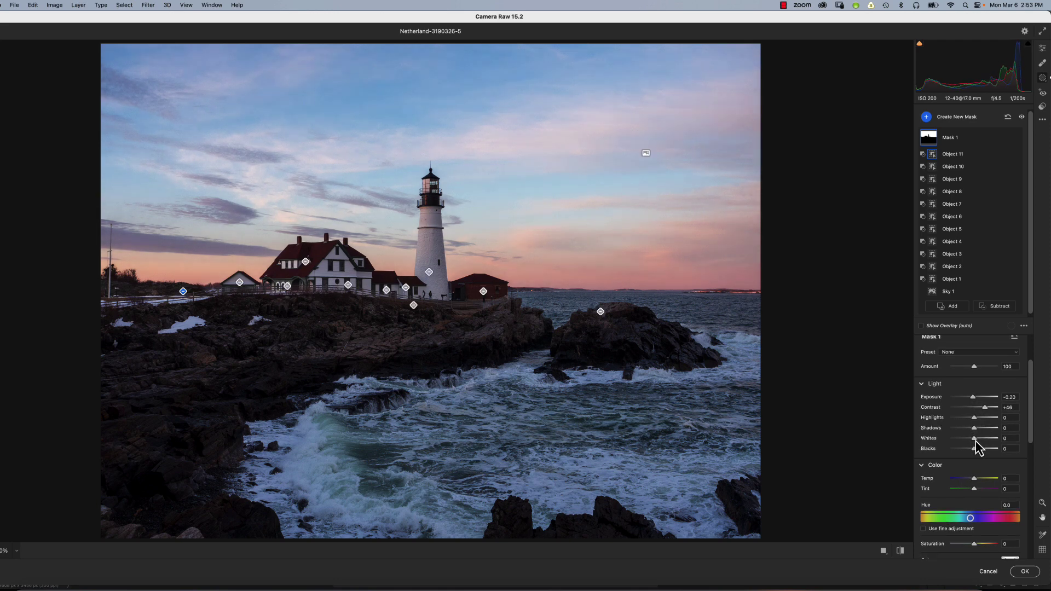
pyautogui.moveTo(975, 441); pyautogui.dragTo(969, 448)
pyautogui.scroll(-1, 976, 454)
pyautogui.scroll(-5, 978, 443)
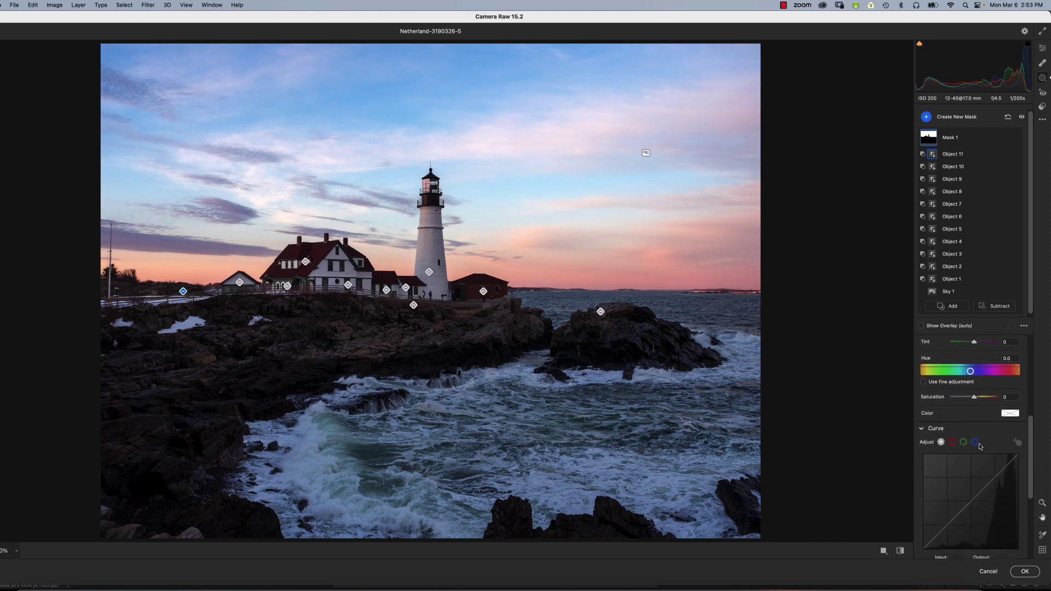
pyautogui.scroll(-2, 981, 446)
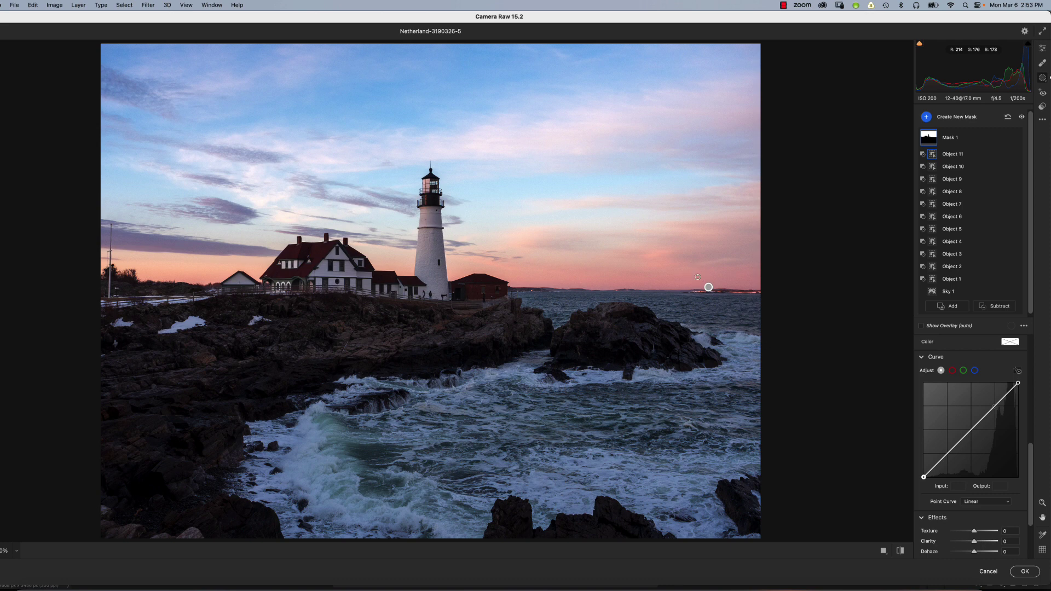
# Bend the sky mask's curve, pulling bright tones down to 207/184 and lifting shadows
pyautogui.click(708, 287)
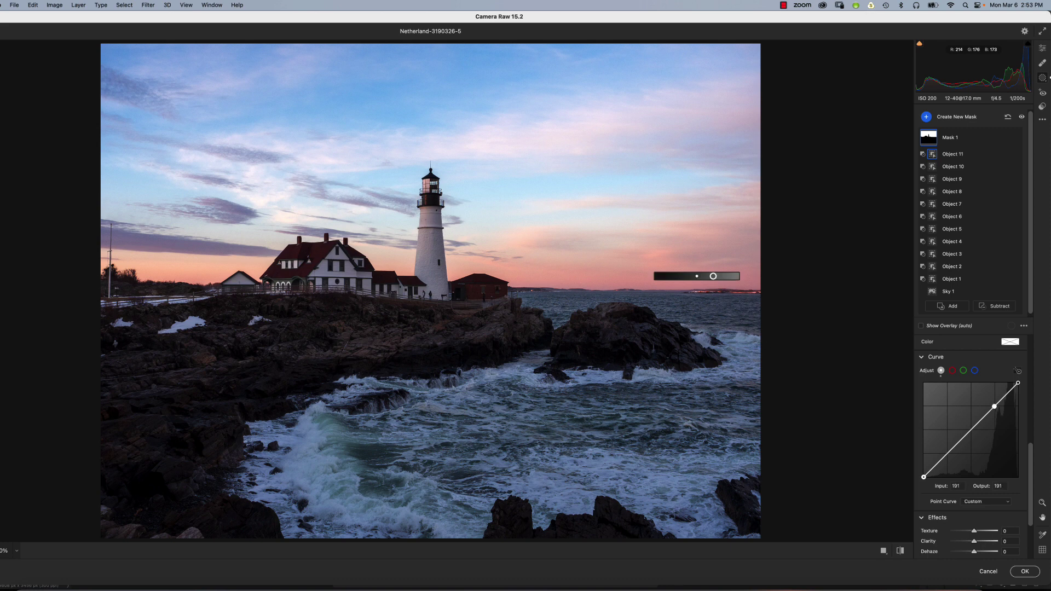
pyautogui.moveTo(716, 276); pyautogui.dragTo(708, 276)
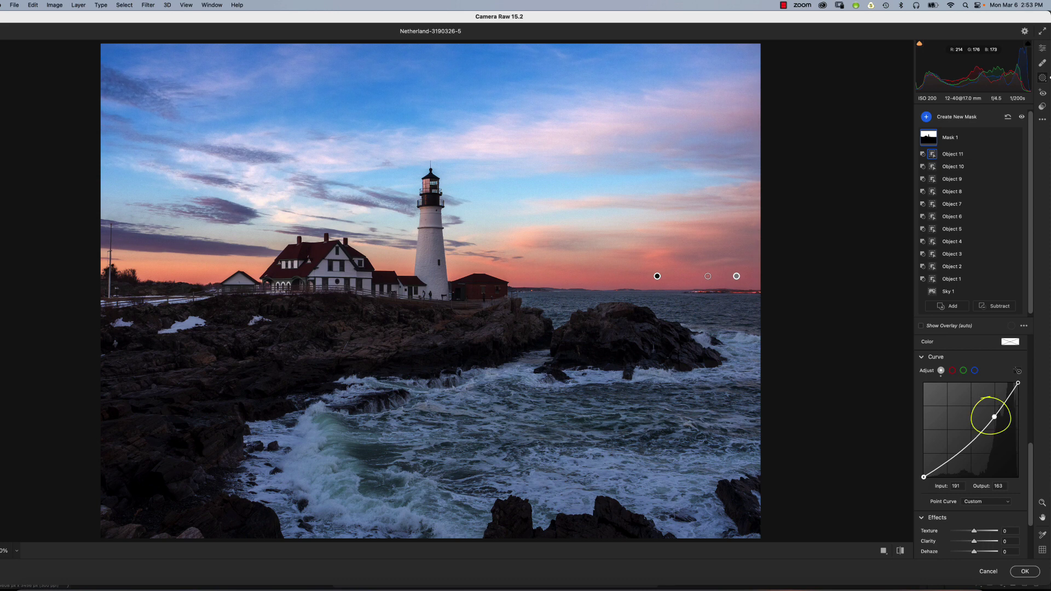
pyautogui.moveTo(707, 276); pyautogui.dragTo(705, 276)
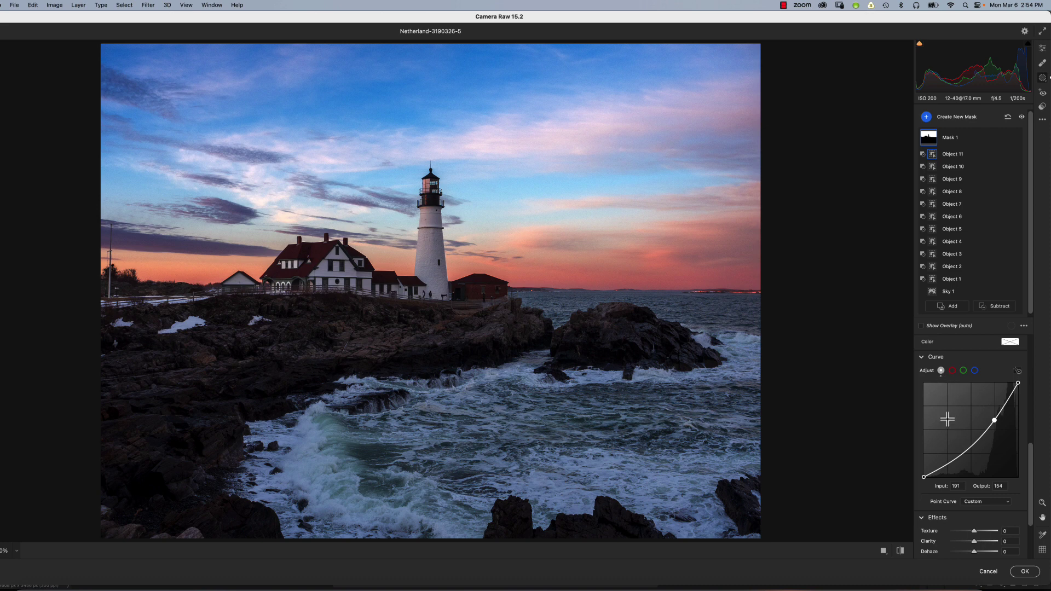
pyautogui.click(954, 461)
pyautogui.moveTo(953, 458); pyautogui.dragTo(951, 450)
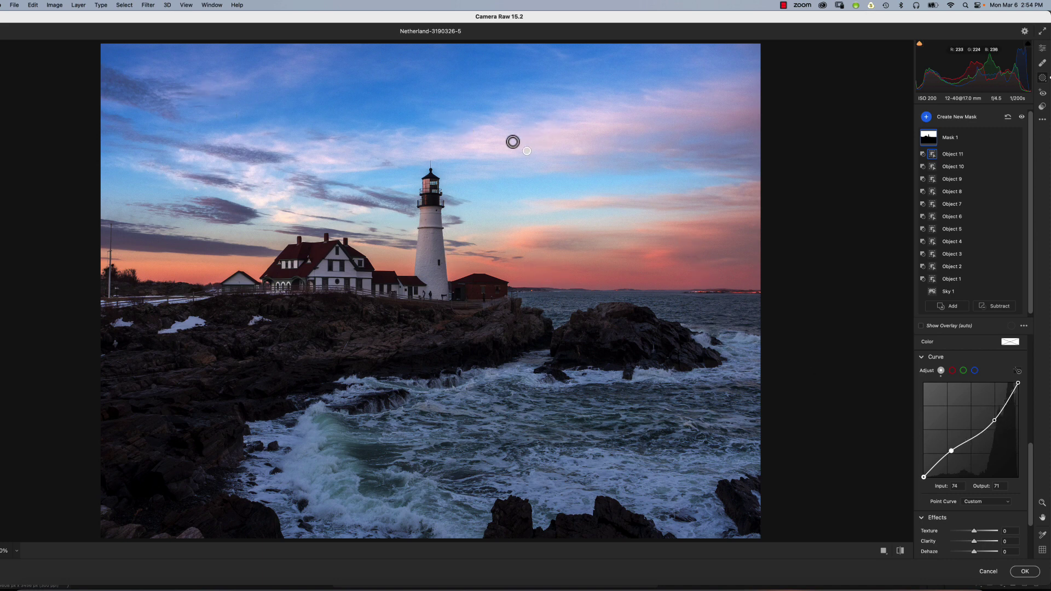
pyautogui.moveTo(504, 141); pyautogui.dragTo(543, 140)
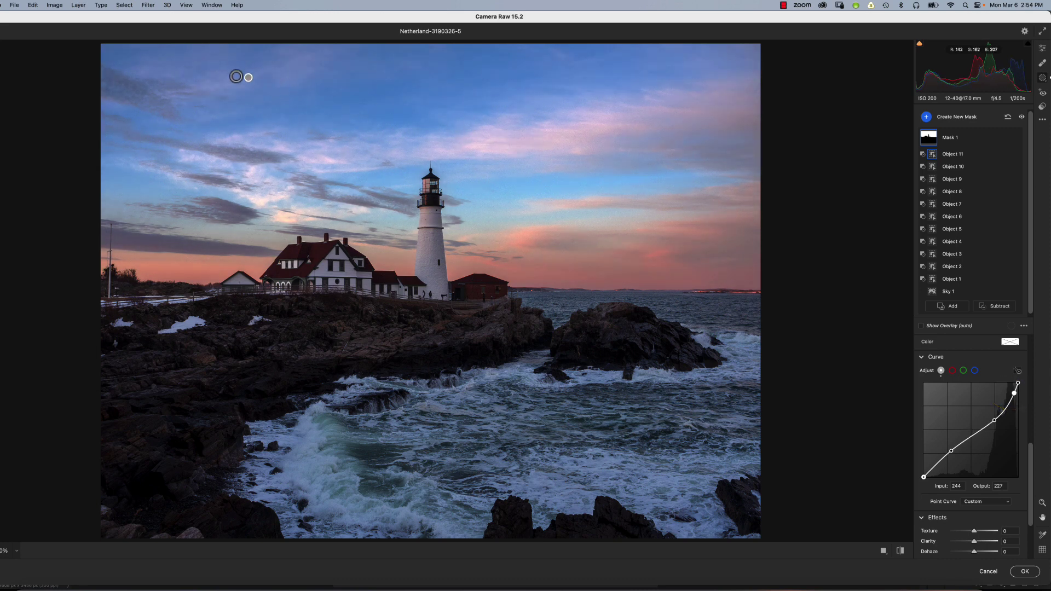
pyautogui.moveTo(264, 61); pyautogui.dragTo(208, 61)
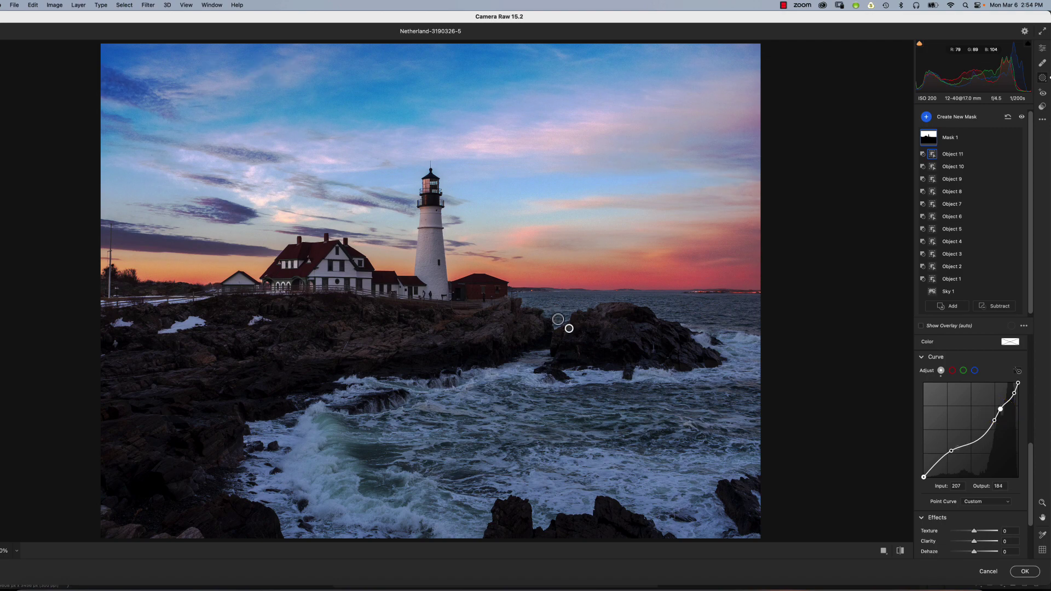
pyautogui.press('Delete')
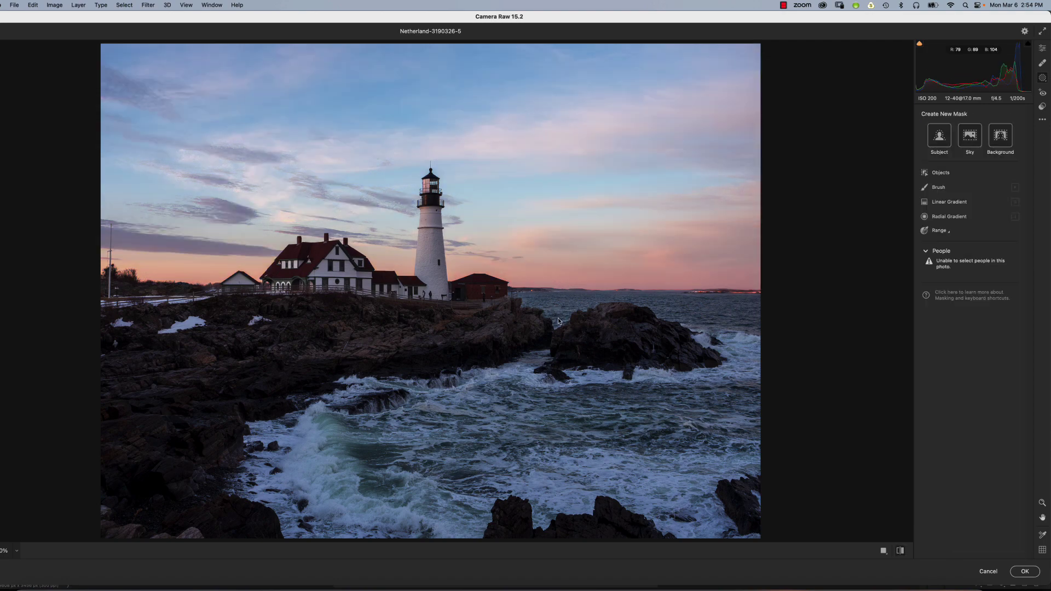
pyautogui.press('super+z')
pyautogui.press('super+shift+z')
pyautogui.press('super+z')
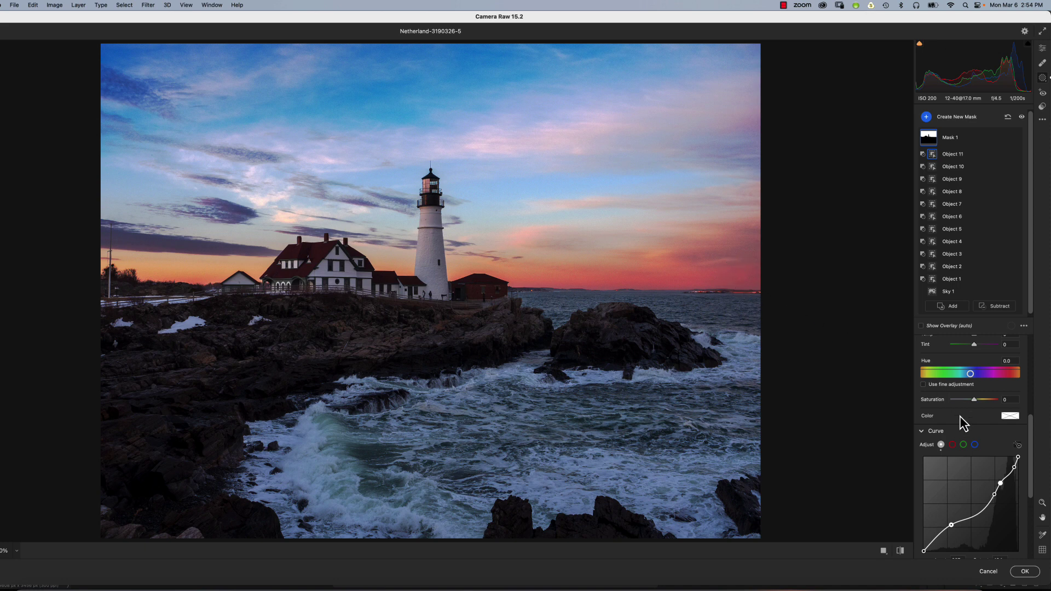
# Raise red in the sunset tones and blue in the mid and upper sky
pyautogui.click(952, 445)
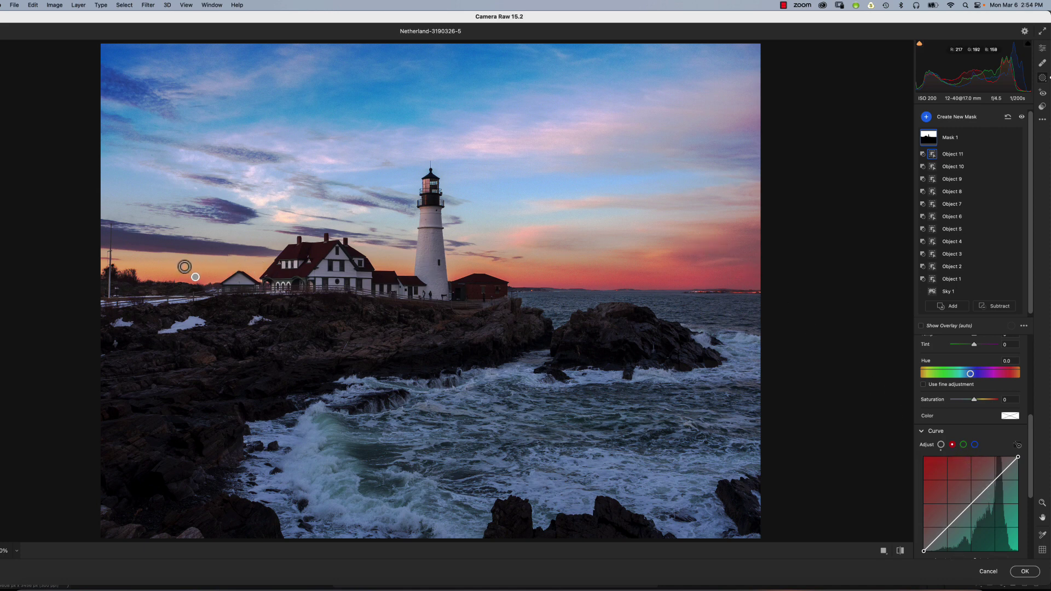
pyautogui.moveTo(185, 266); pyautogui.dragTo(202, 271)
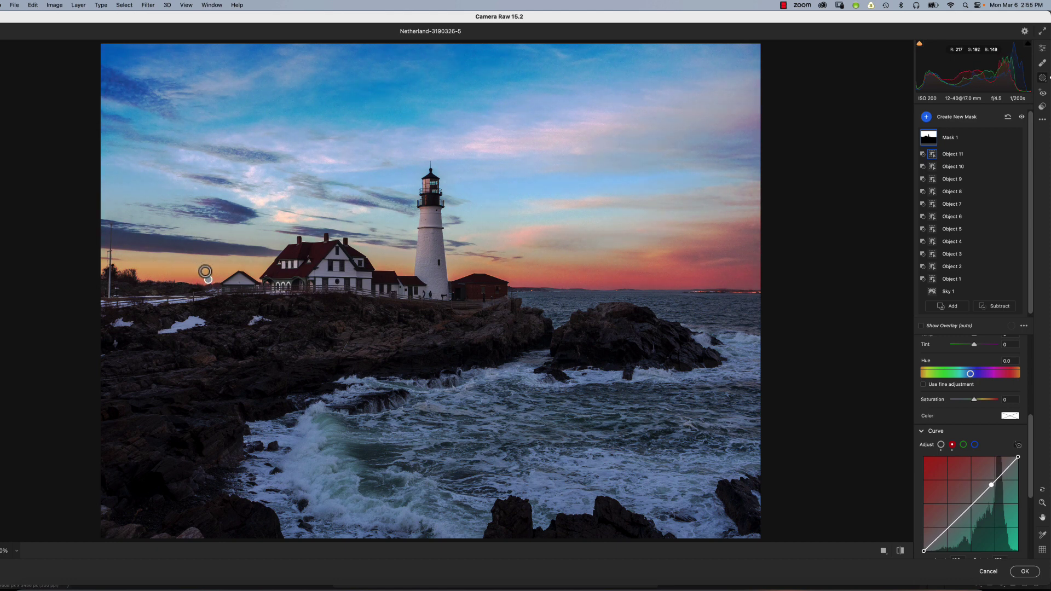
pyautogui.click(974, 444)
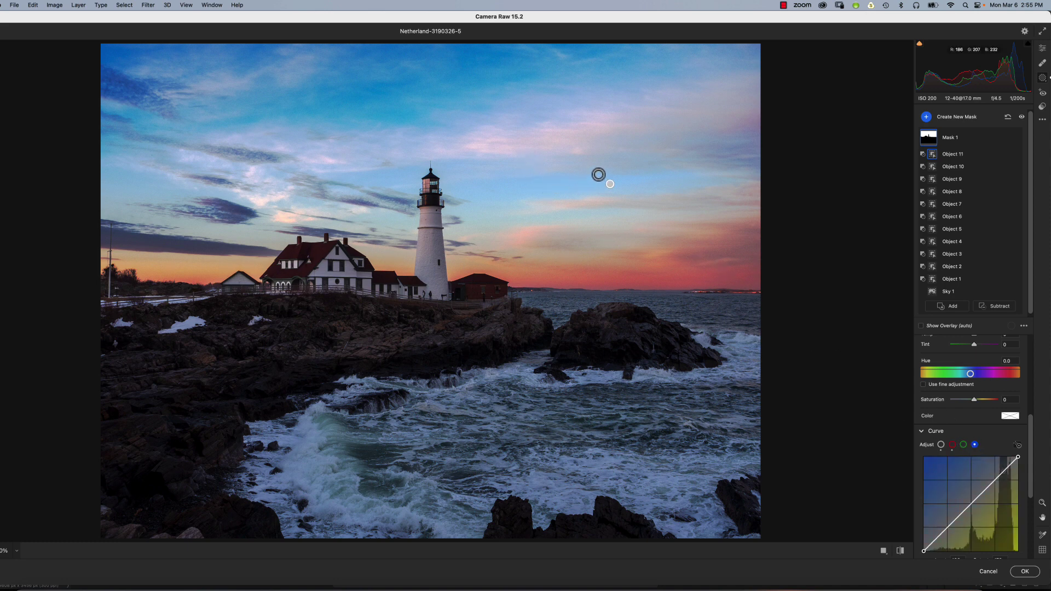
pyautogui.moveTo(598, 174)
pyautogui.mouseDown()
pyautogui.moveTo(626, 173)
pyautogui.moveTo(599, 171)
pyautogui.mouseUp()
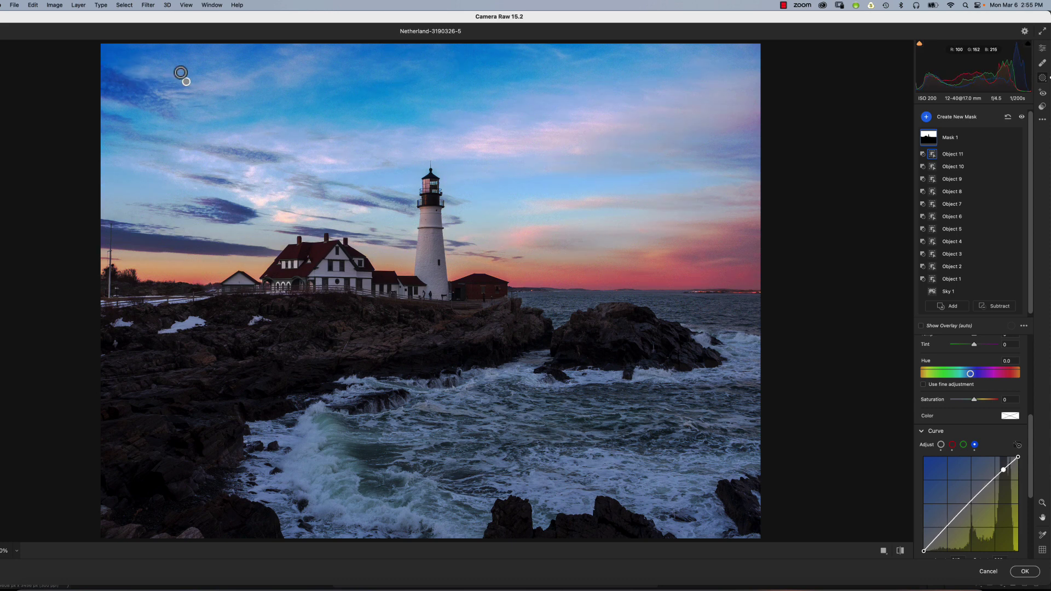
pyautogui.moveTo(221, 74)
pyautogui.mouseDown()
pyautogui.moveTo(240, 74)
pyautogui.moveTo(219, 75)
pyautogui.mouseUp()
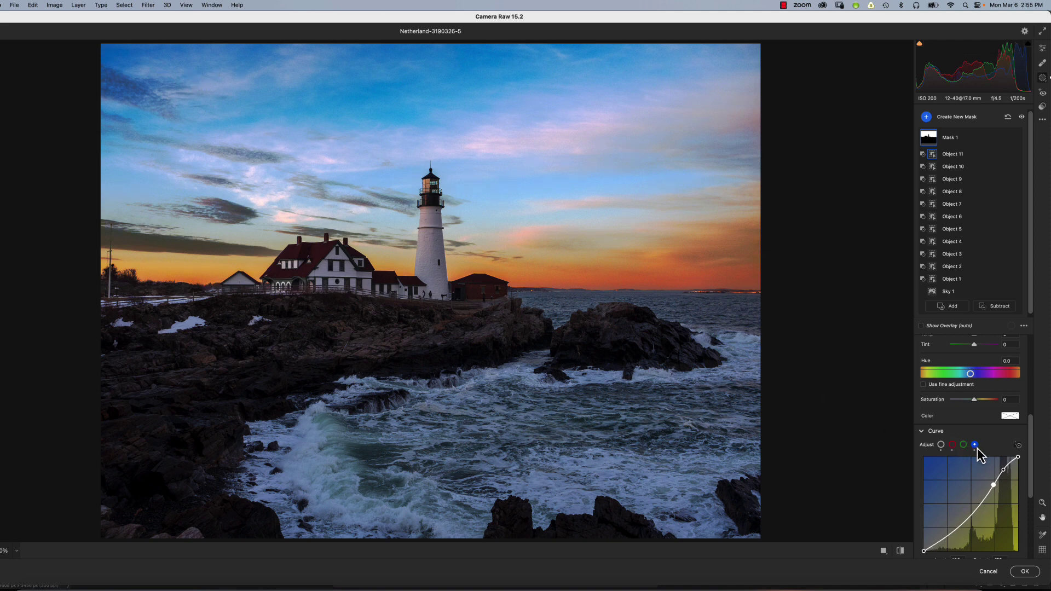
# Rework the sky's green curve, lowering then lifting green in the bright upper sky
pyautogui.click(963, 445)
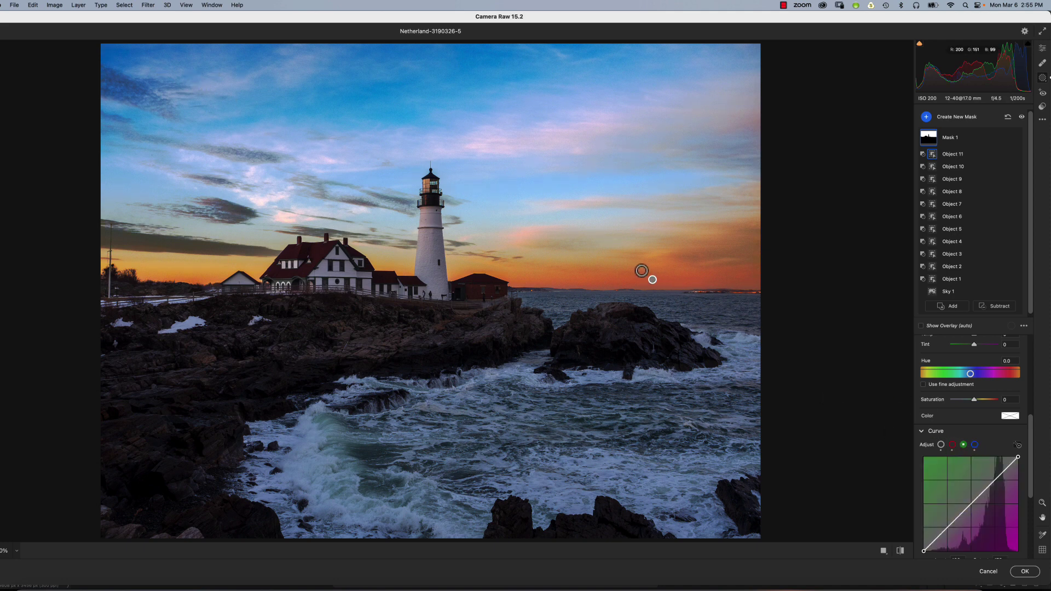
pyautogui.moveTo(651, 269); pyautogui.dragTo(645, 269)
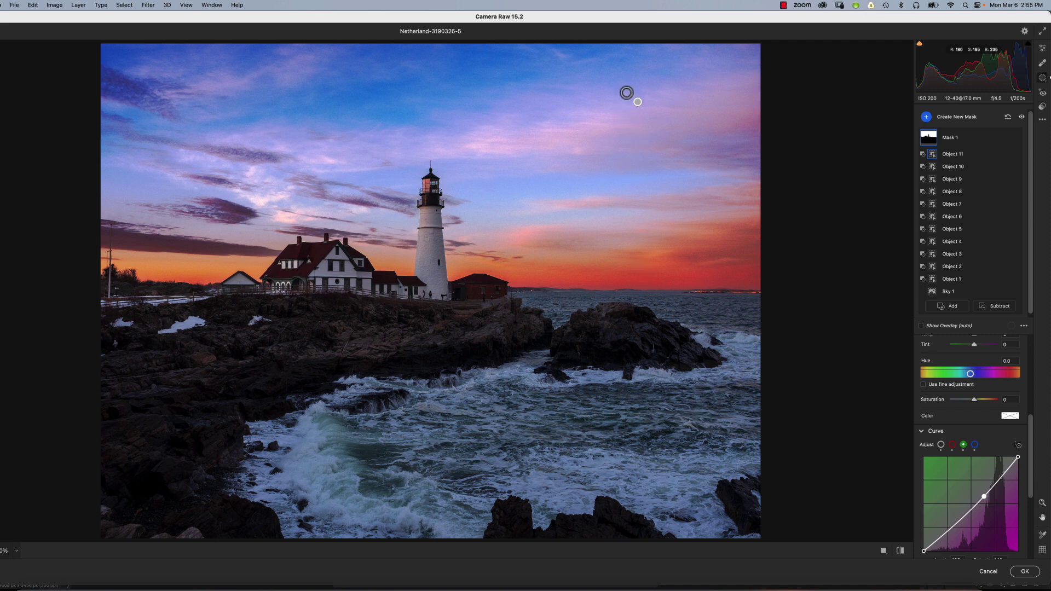
pyautogui.moveTo(659, 99); pyautogui.dragTo(438, 80)
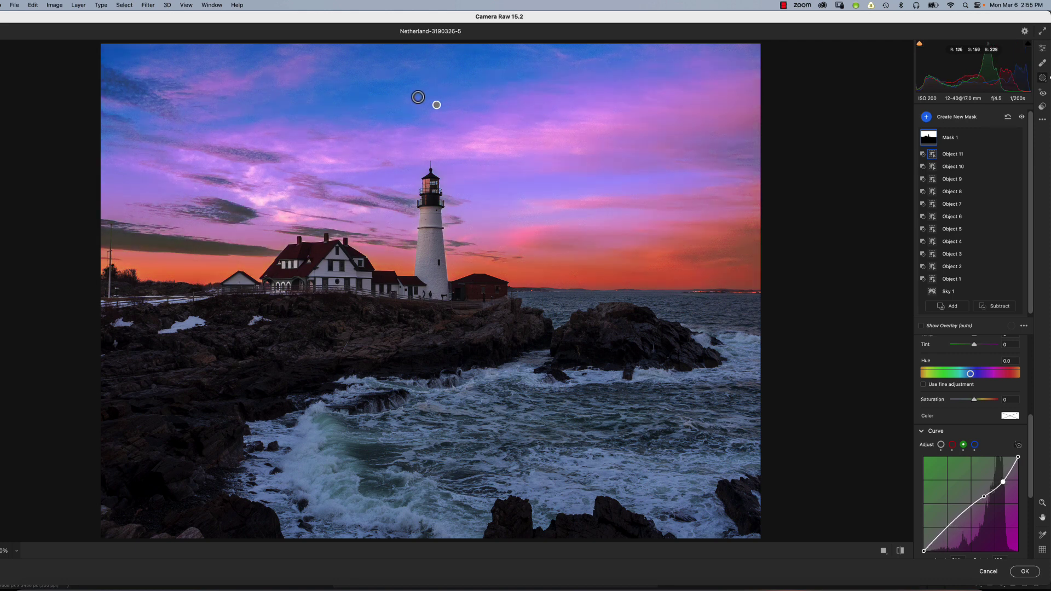
pyautogui.moveTo(567, 109); pyautogui.dragTo(589, 108)
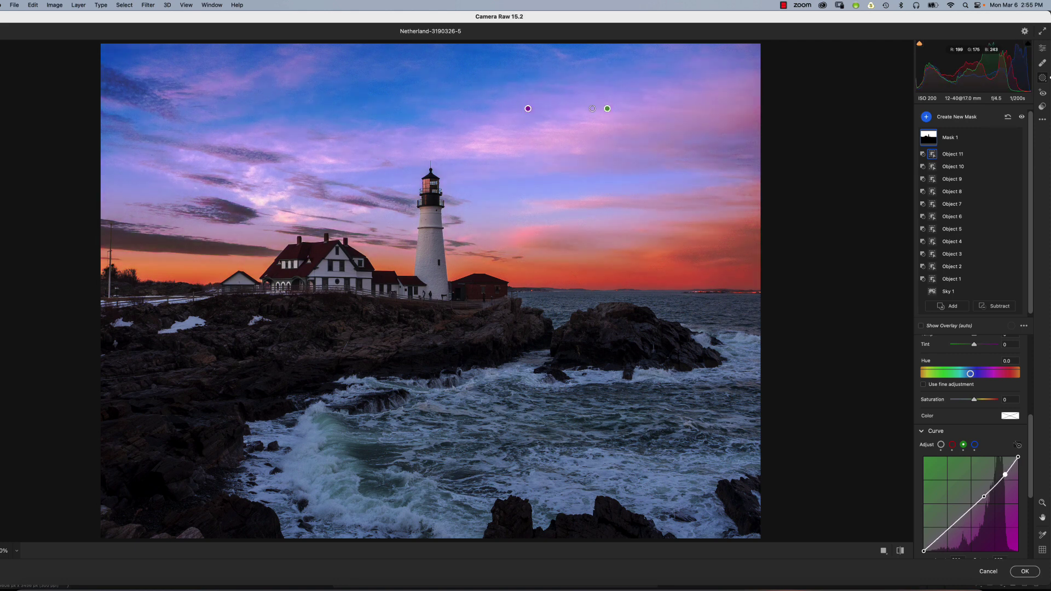
pyautogui.moveTo(1005, 474); pyautogui.dragTo(1005, 472)
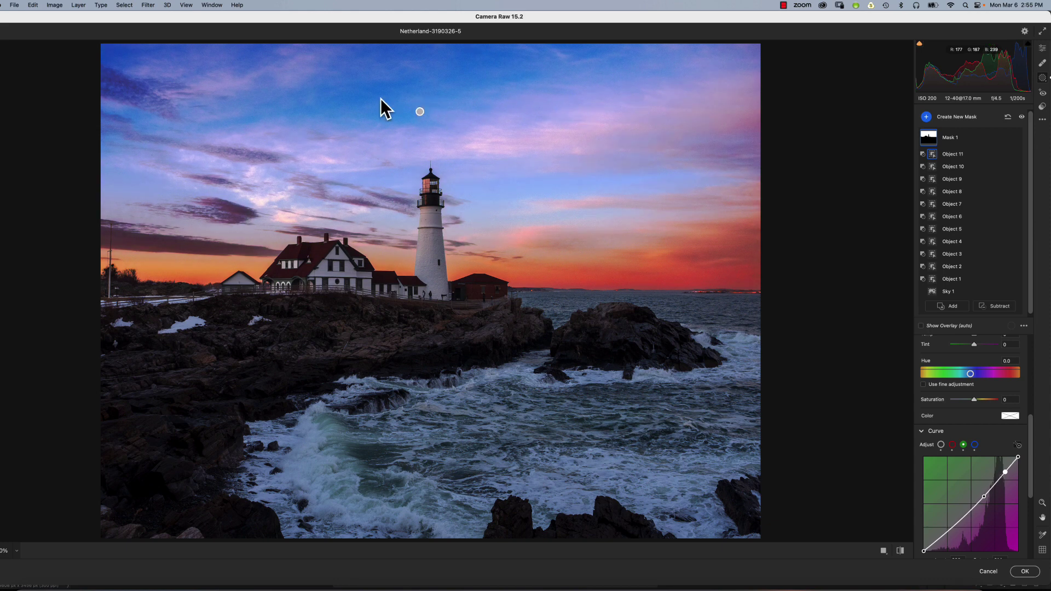
pyautogui.click(412, 109)
pyautogui.moveTo(413, 109); pyautogui.dragTo(412, 109)
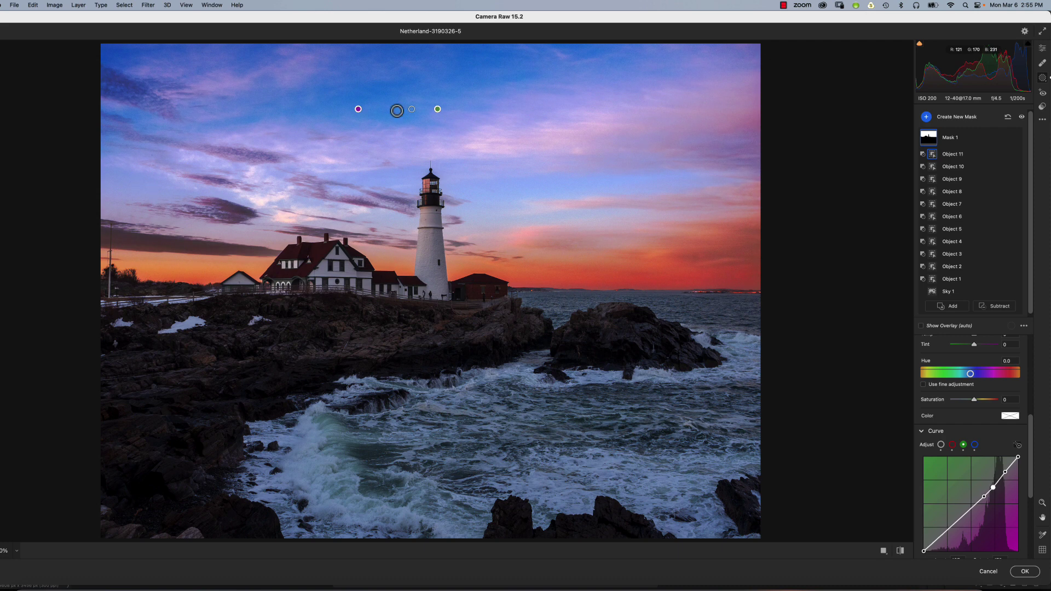
pyautogui.moveTo(412, 108); pyautogui.dragTo(411, 109)
pyautogui.click(983, 497)
# Compare the photo with and without the sky edits, then restore them
pyautogui.press('Delete')
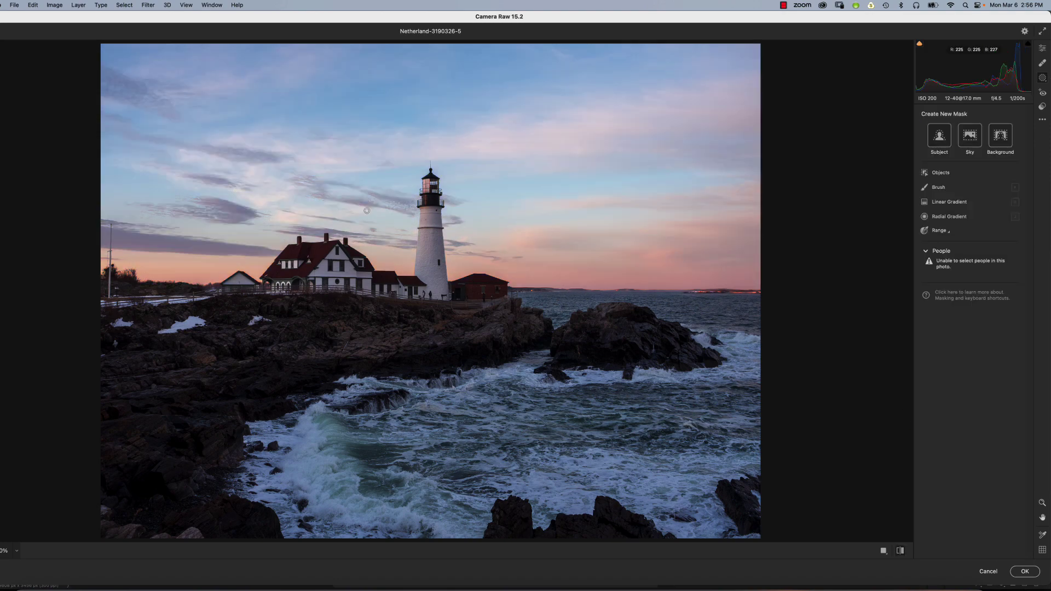
pyautogui.press('super+z')
pyautogui.press('super+shift+z')
pyautogui.press('super+z')
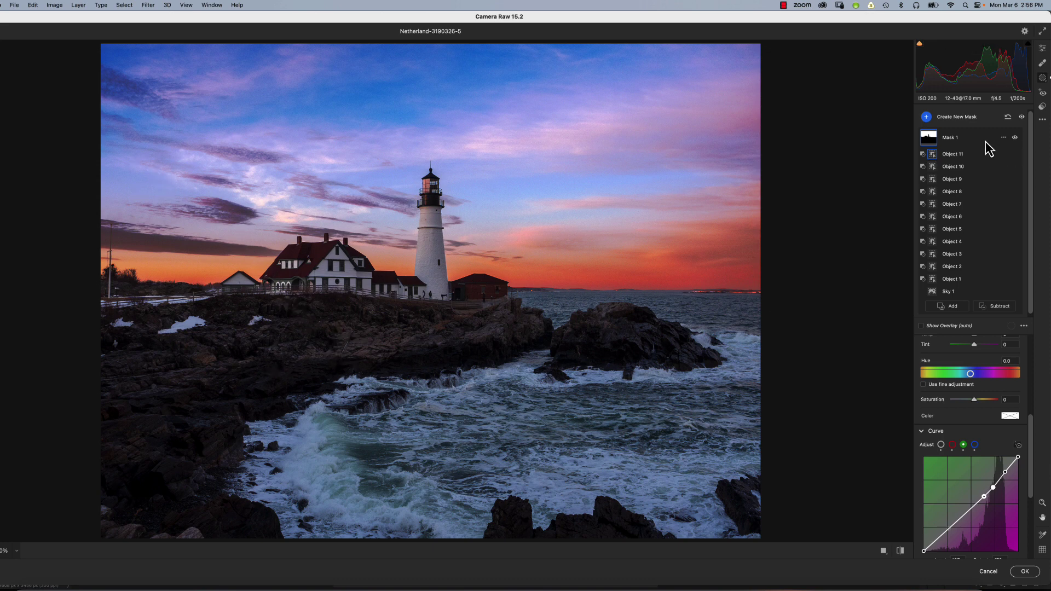
# Add a linear gradient mask, Mask 2, over the water and rocks
pyautogui.click(926, 118)
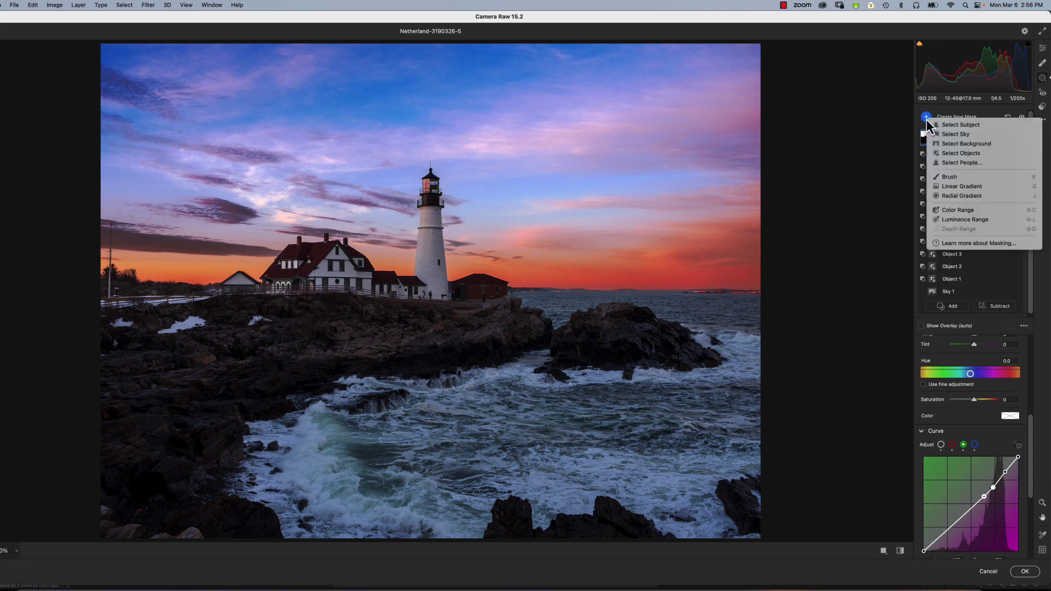
pyautogui.click(957, 186)
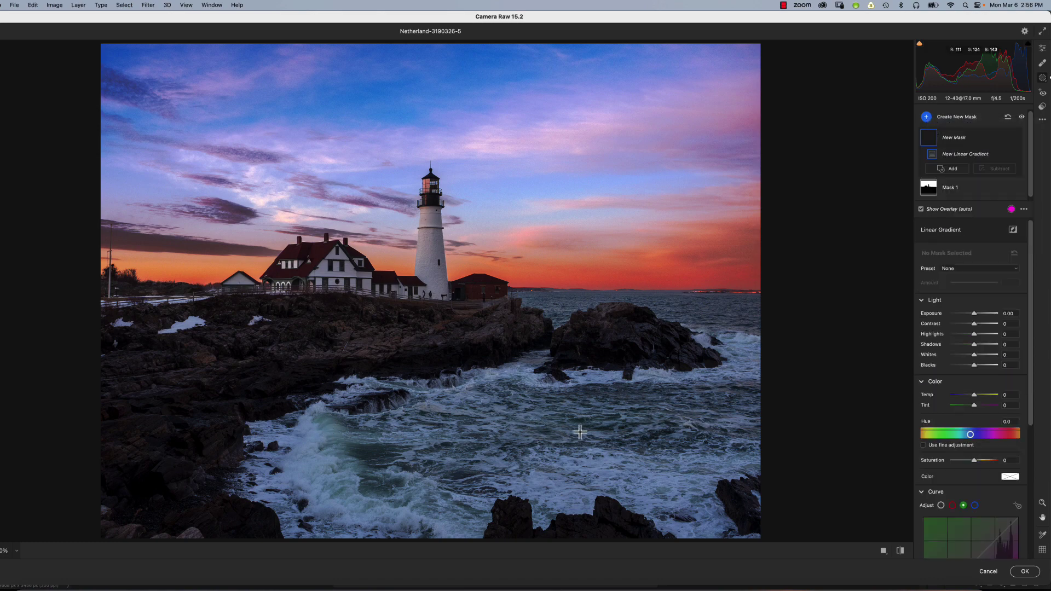
pyautogui.moveTo(604, 433); pyautogui.dragTo(554, 250)
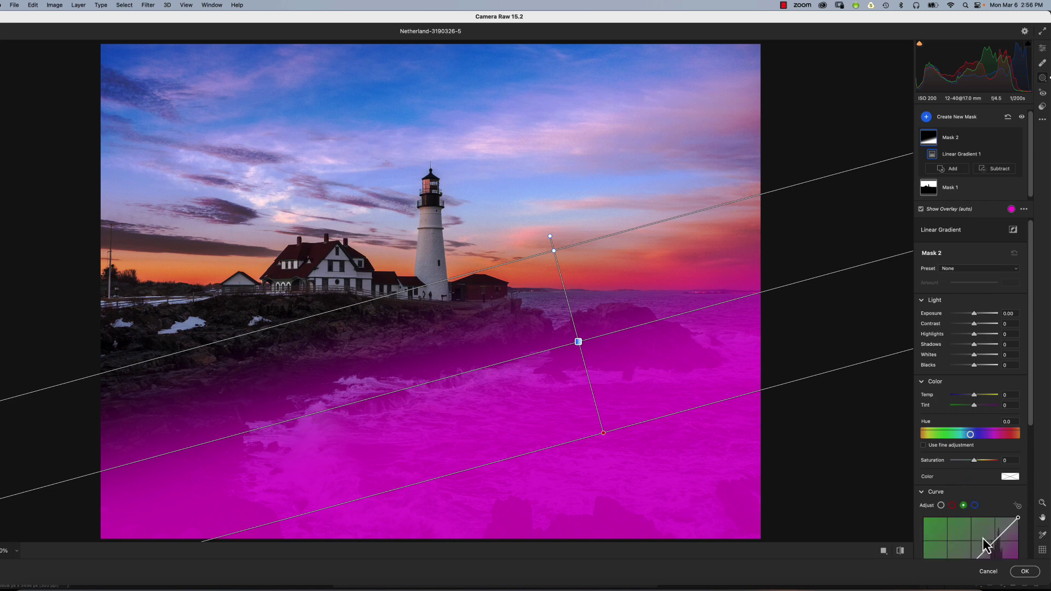
# Shape the water mask's RGB curve with a shadow point and a brighter highlight point
pyautogui.scroll(-5, 979, 493)
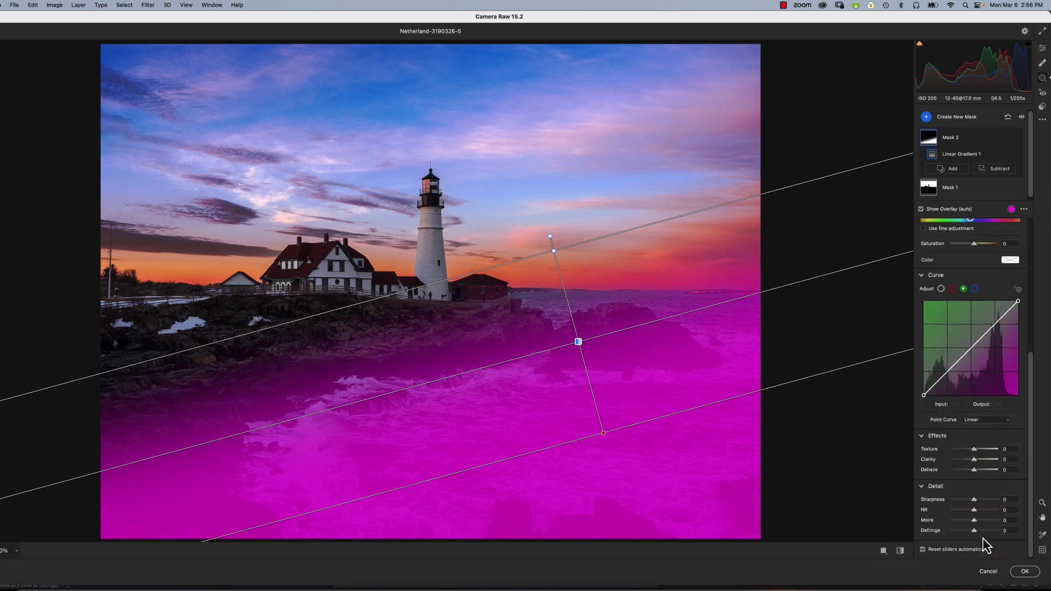
pyautogui.click(941, 288)
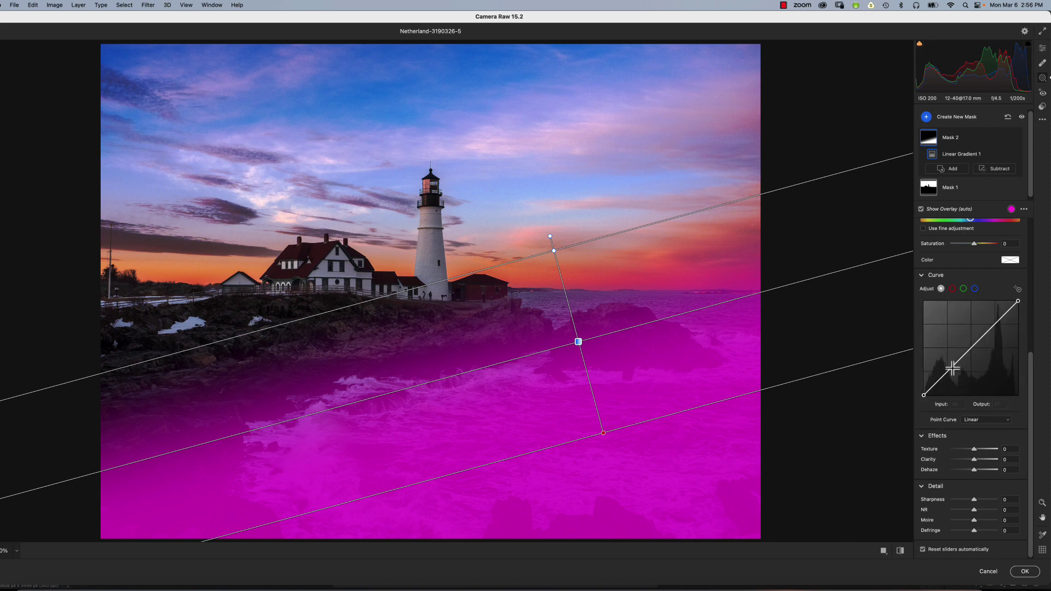
pyautogui.moveTo(948, 370); pyautogui.dragTo(948, 367)
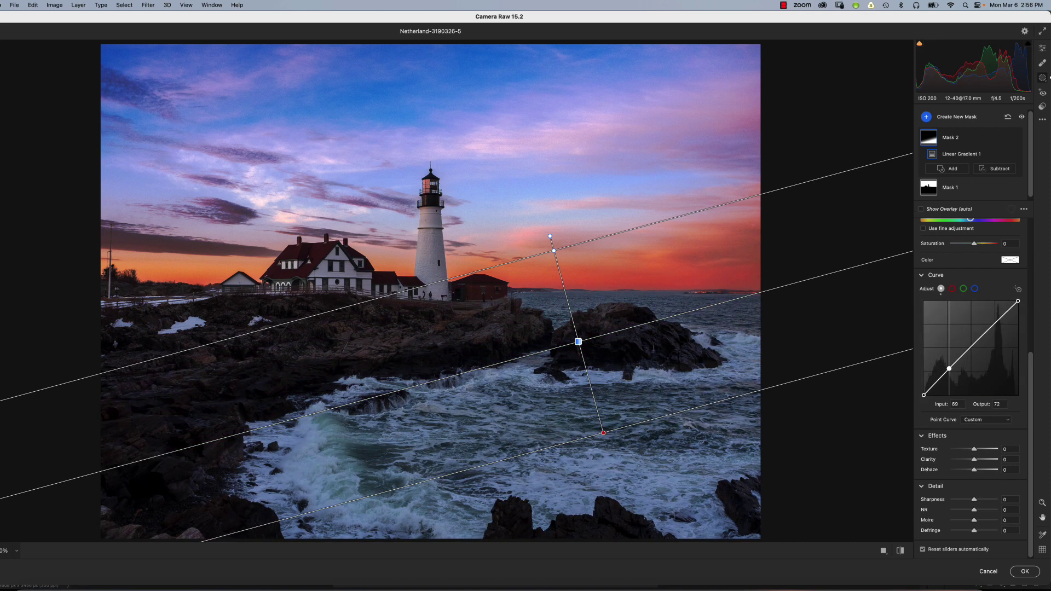
pyautogui.moveTo(996, 321); pyautogui.dragTo(992, 316)
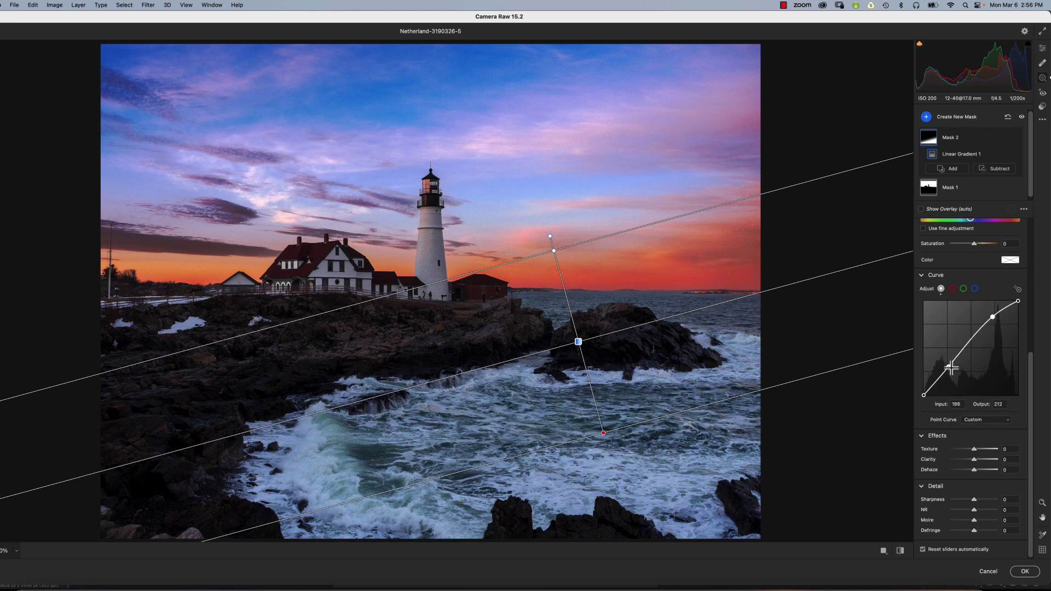
pyautogui.moveTo(949, 367); pyautogui.dragTo(950, 369)
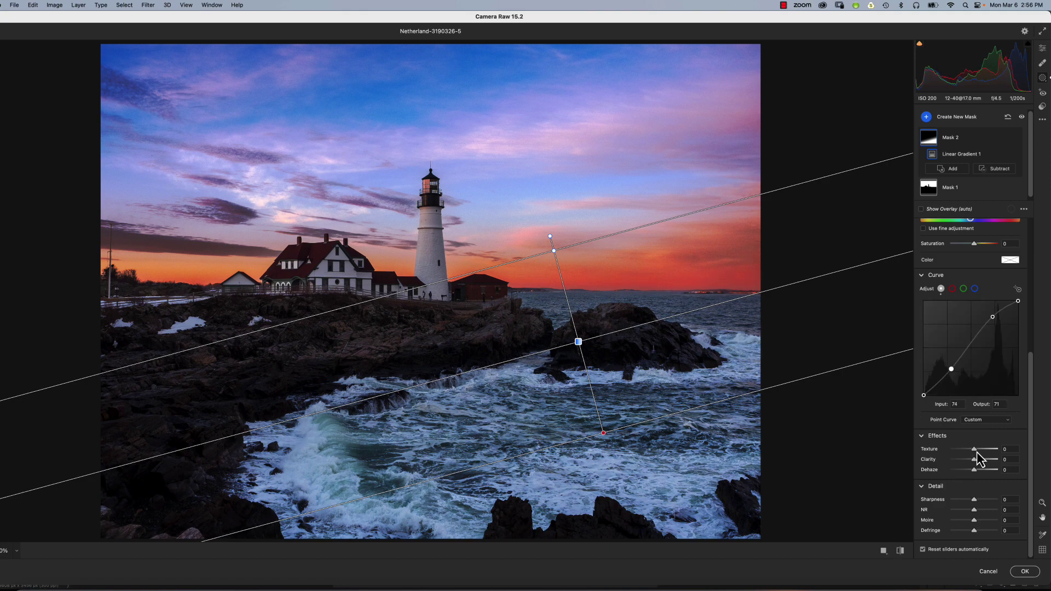
pyautogui.moveTo(992, 317); pyautogui.dragTo(989, 316)
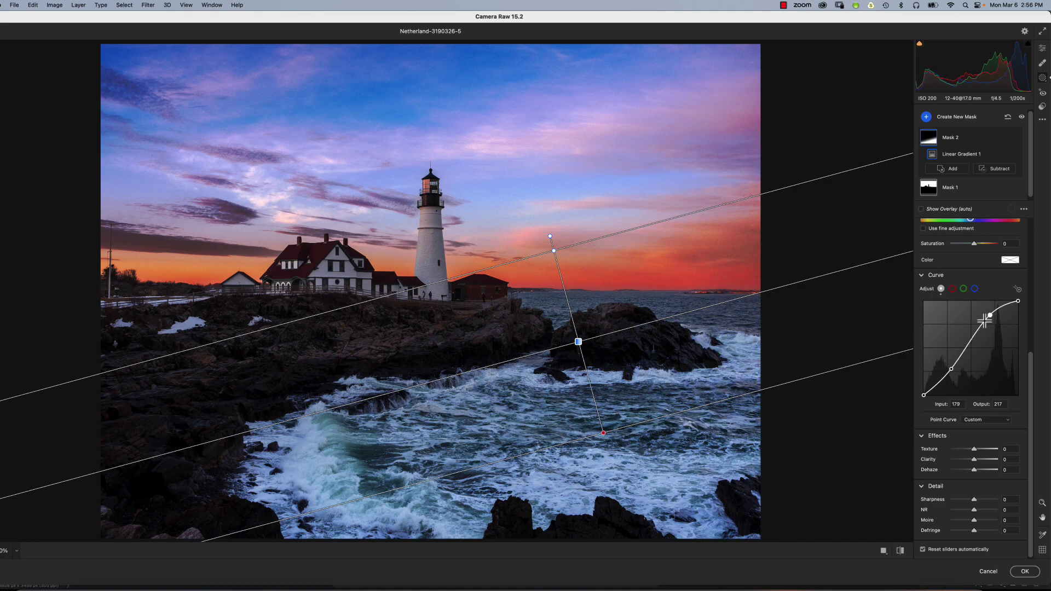
# Lift the water's blue curve and green curve to 143/153 for a cooler, teal sea
pyautogui.click(975, 289)
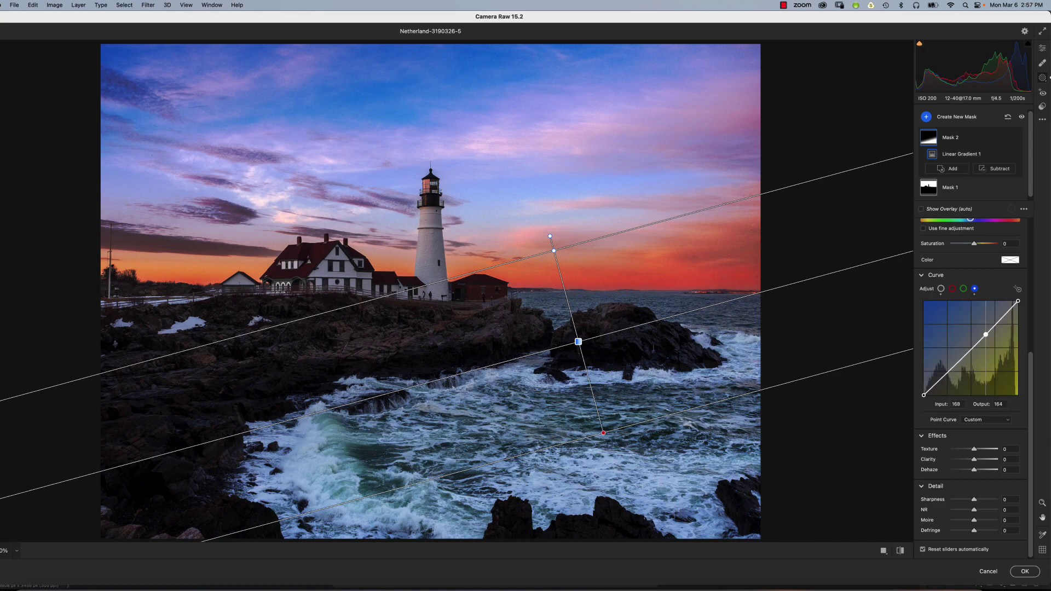
pyautogui.moveTo(984, 335); pyautogui.dragTo(982, 331)
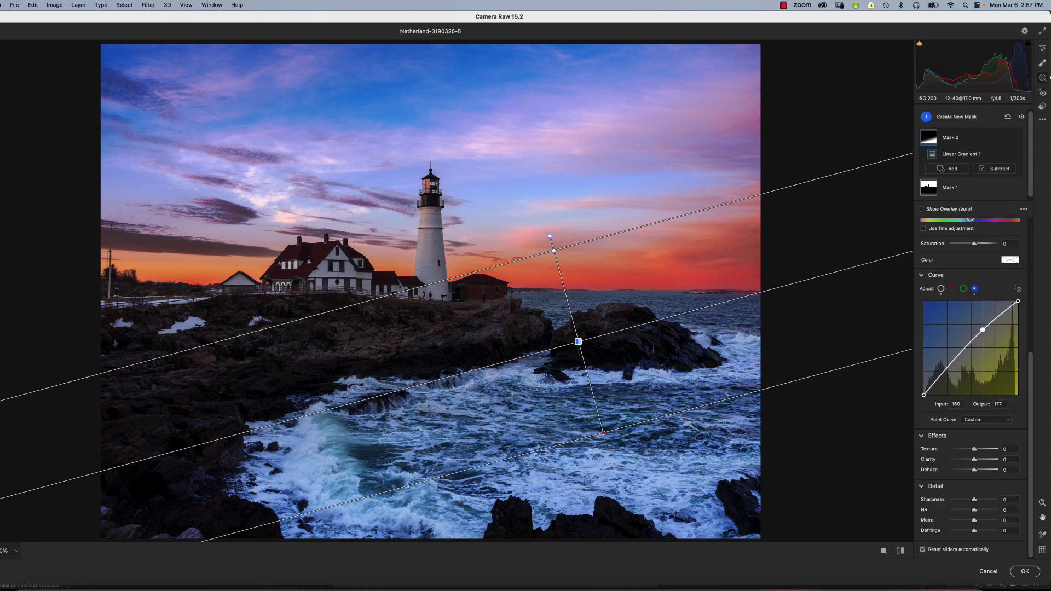
pyautogui.click(963, 288)
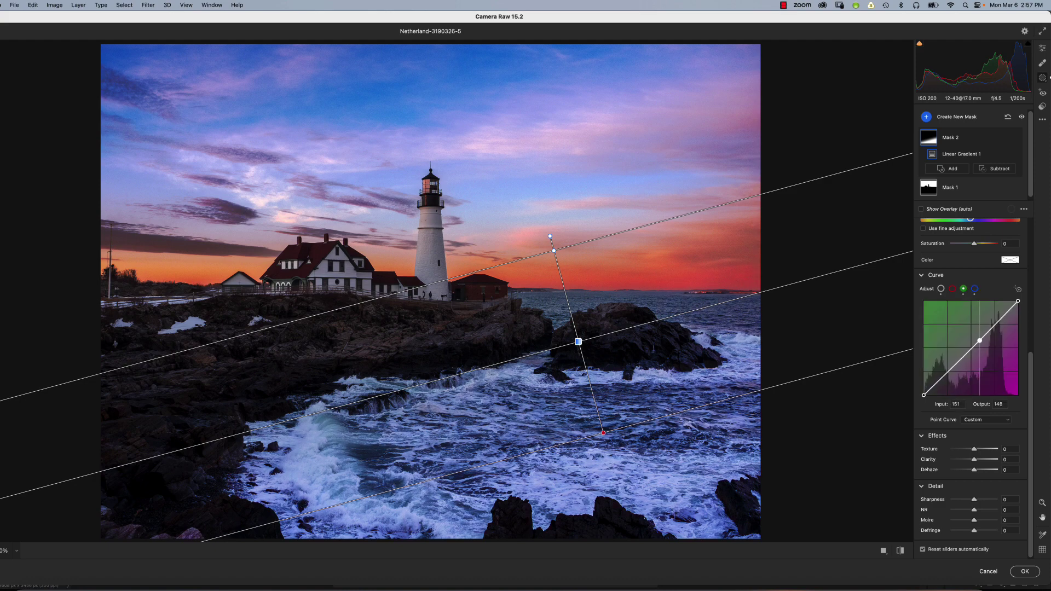
pyautogui.moveTo(979, 340); pyautogui.dragTo(976, 338)
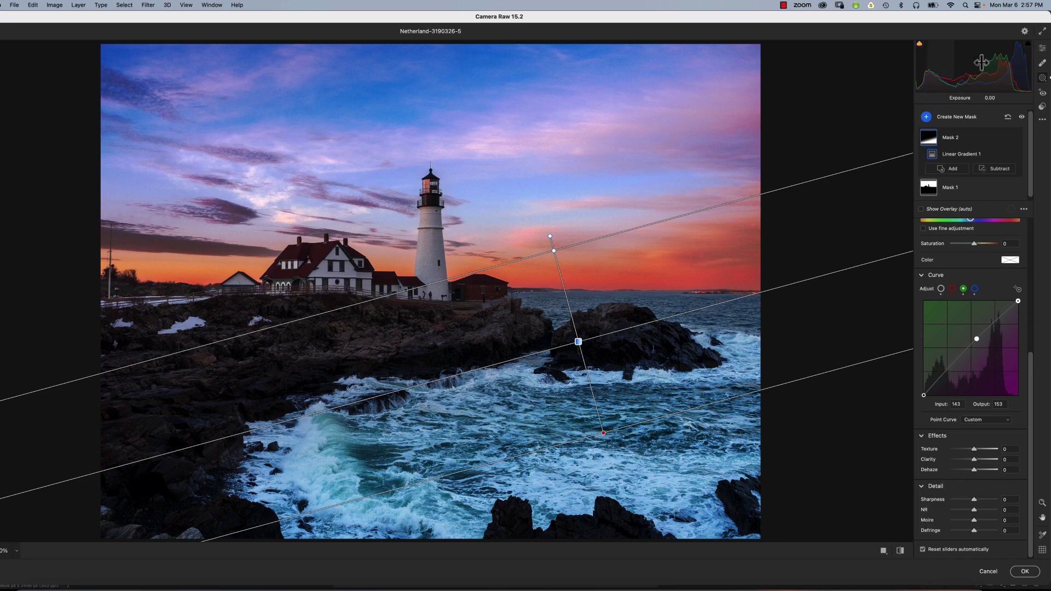
# Start a new brush mask with Size 5 and Feather 82
pyautogui.click(1043, 50)
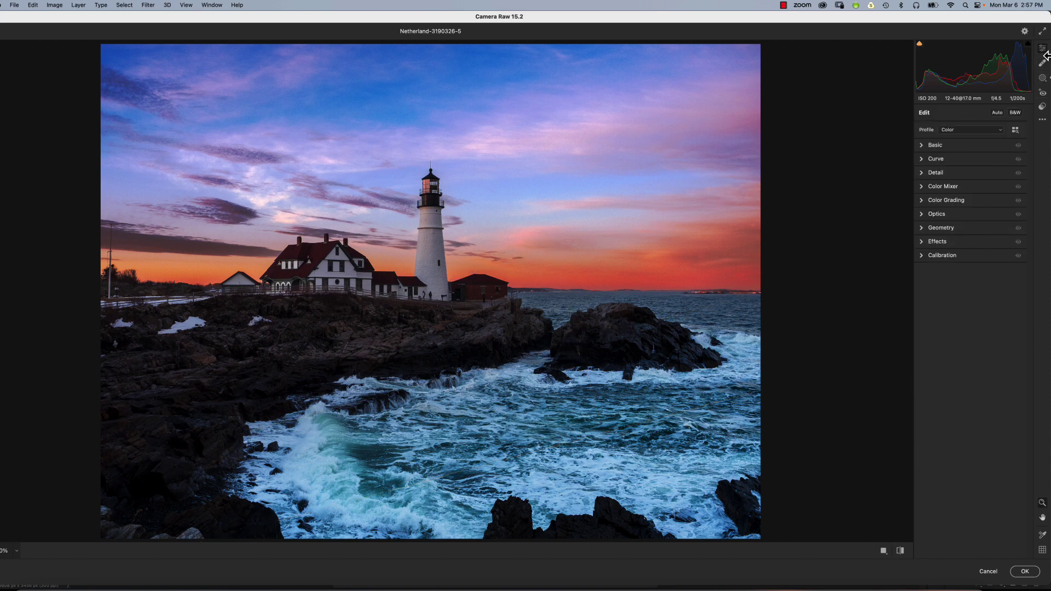
pyautogui.click(1043, 78)
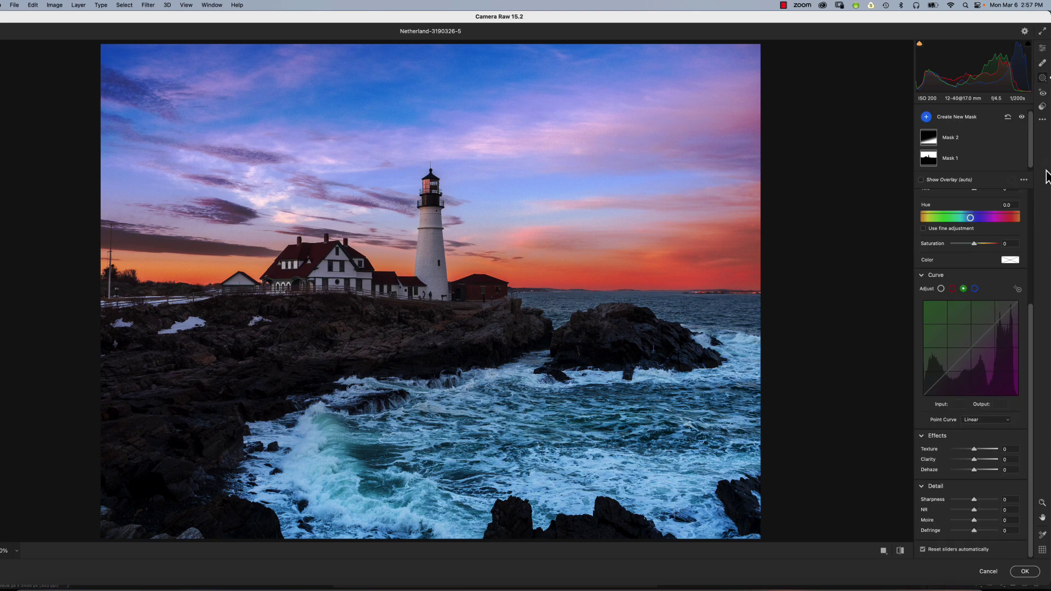
pyautogui.click(926, 117)
pyautogui.click(956, 173)
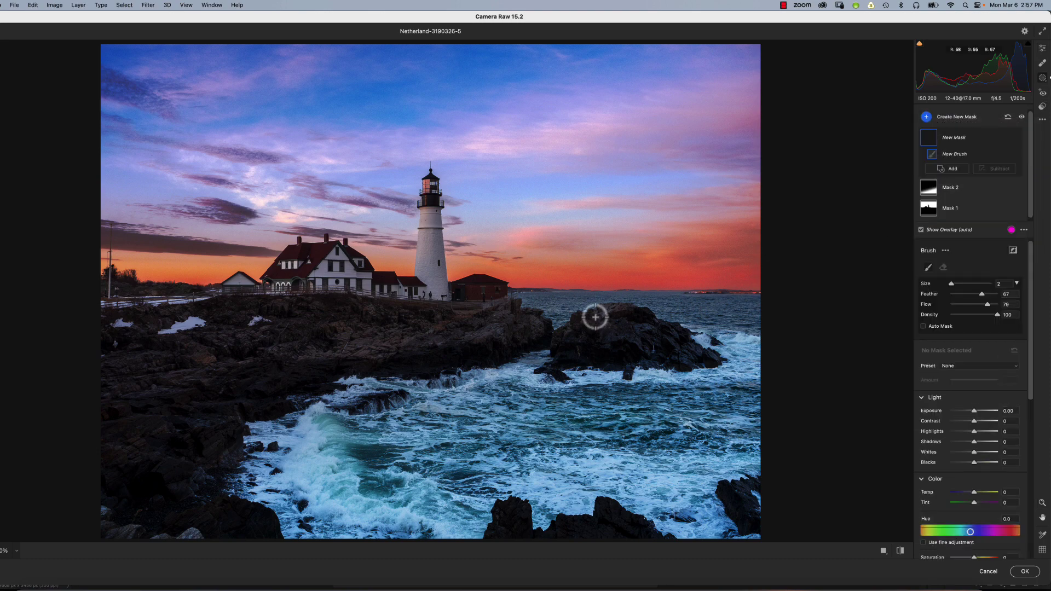
pyautogui.press(']')
pyautogui.press(']')
pyautogui.press(']')
pyautogui.moveTo(982, 295); pyautogui.dragTo(989, 294)
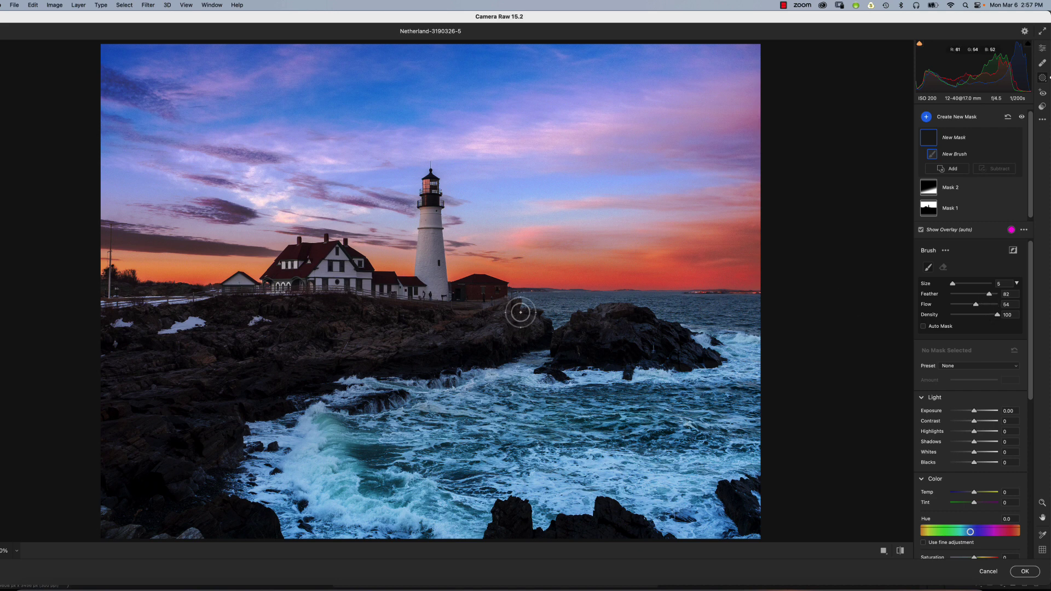
# Brush over the lower rocks and big right rock, setting Exposure +1.20 and Temp +50
pyautogui.moveTo(500, 326)
pyautogui.mouseDown()
pyautogui.moveTo(269, 352)
pyautogui.moveTo(295, 346)
pyautogui.moveTo(308, 321)
pyautogui.moveTo(249, 322)
pyautogui.moveTo(240, 351)
pyautogui.moveTo(150, 376)
pyautogui.moveTo(234, 371)
pyautogui.moveTo(164, 375)
pyautogui.moveTo(183, 352)
pyautogui.moveTo(145, 344)
pyautogui.moveTo(109, 351)
pyautogui.moveTo(129, 369)
pyautogui.moveTo(108, 388)
pyautogui.moveTo(169, 323)
pyautogui.moveTo(384, 312)
pyautogui.mouseUp()
pyautogui.moveTo(593, 331)
pyautogui.mouseDown()
pyautogui.moveTo(626, 309)
pyautogui.moveTo(643, 327)
pyautogui.mouseUp()
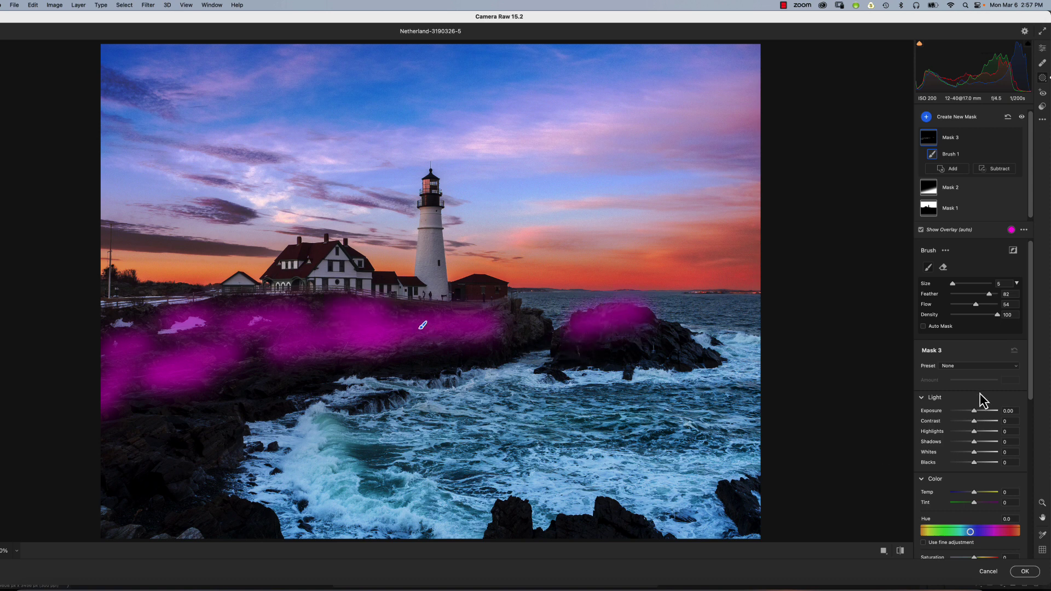
pyautogui.moveTo(974, 411); pyautogui.dragTo(980, 412)
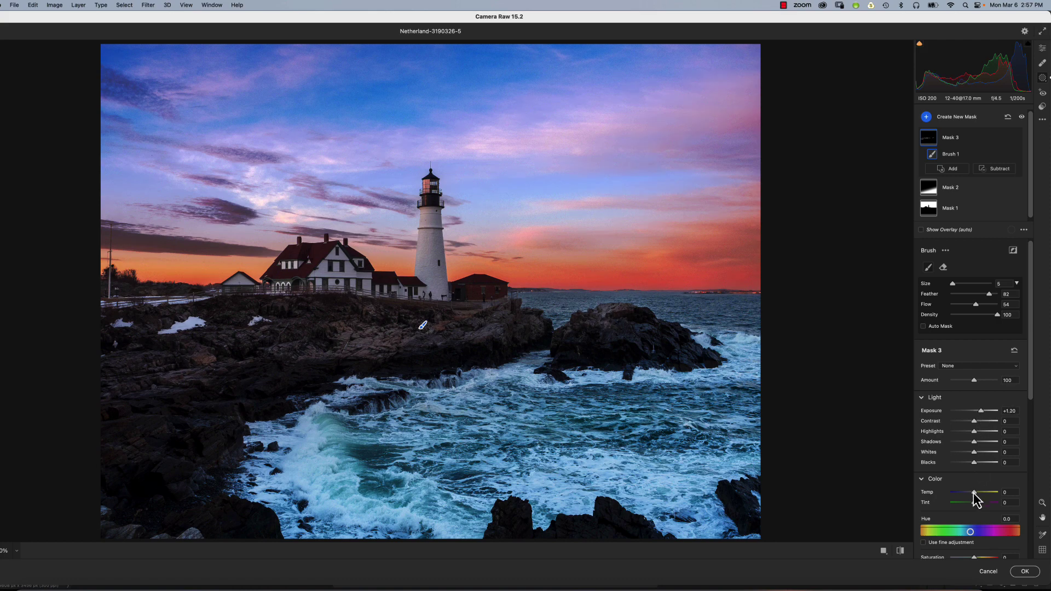
pyautogui.moveTo(974, 492); pyautogui.dragTo(988, 499)
pyautogui.scroll(-10, 961, 469)
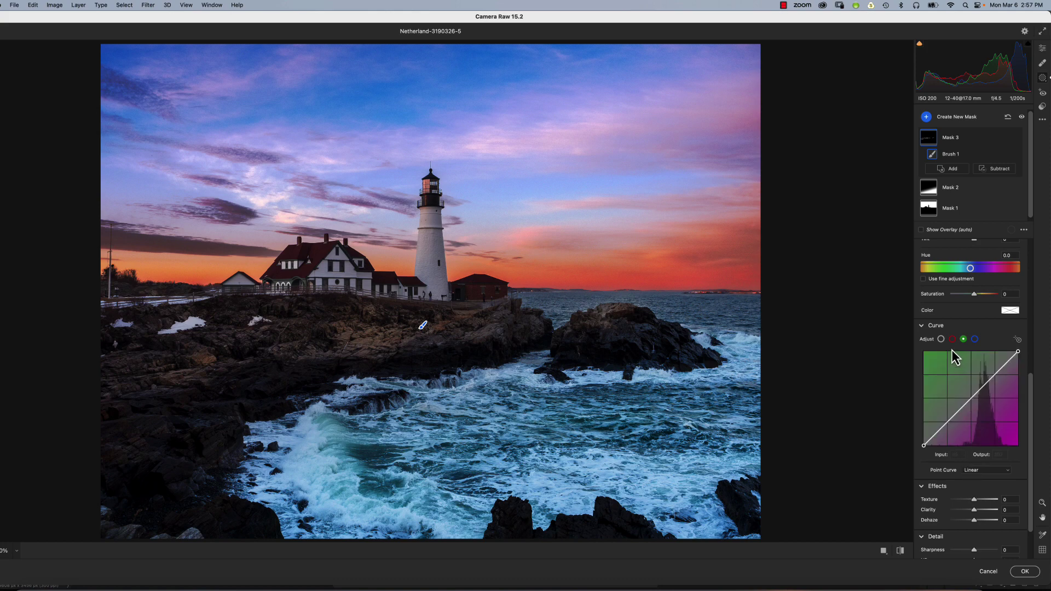
# Give Mask 3 a custom RGB curve with midtone and highlight points, ending at 100/85
pyautogui.click(940, 340)
pyautogui.click(960, 411)
pyautogui.moveTo(958, 410); pyautogui.dragTo(957, 409)
pyautogui.moveTo(997, 370); pyautogui.dragTo(997, 375)
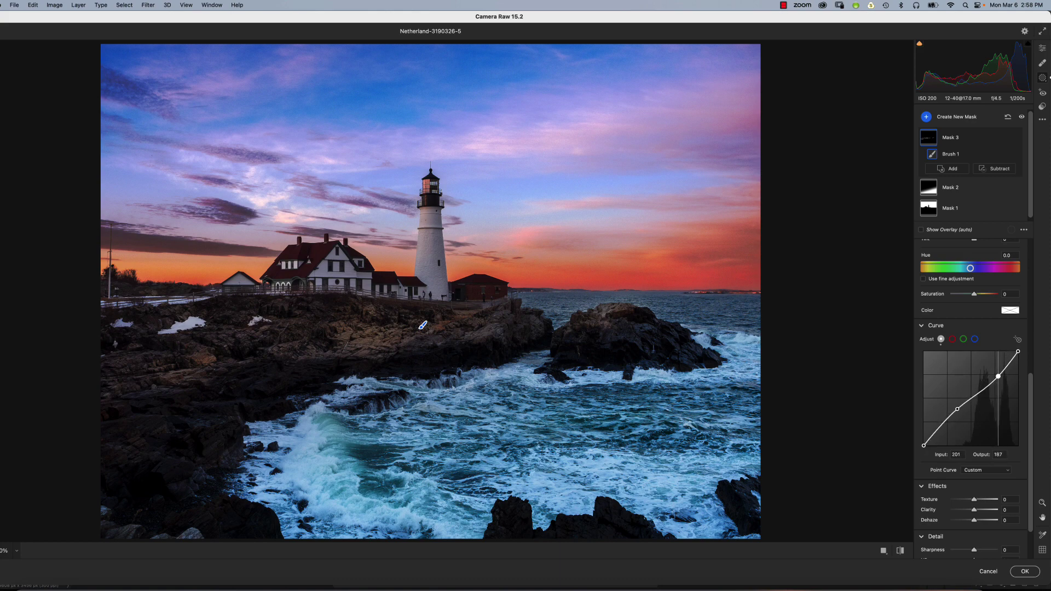
pyautogui.moveTo(956, 409); pyautogui.dragTo(957, 409)
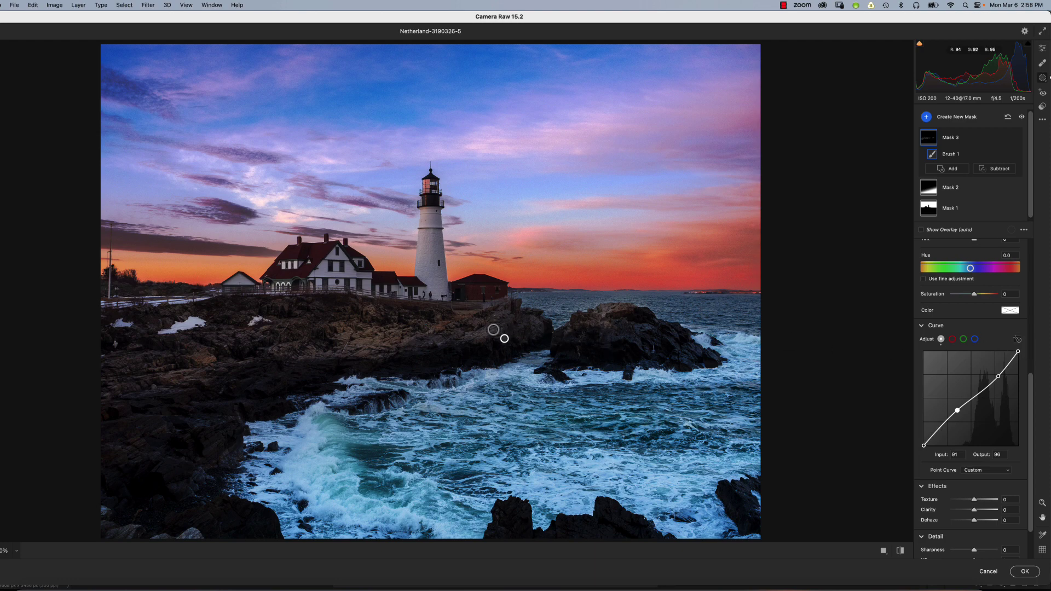
pyautogui.moveTo(491, 329); pyautogui.dragTo(479, 328)
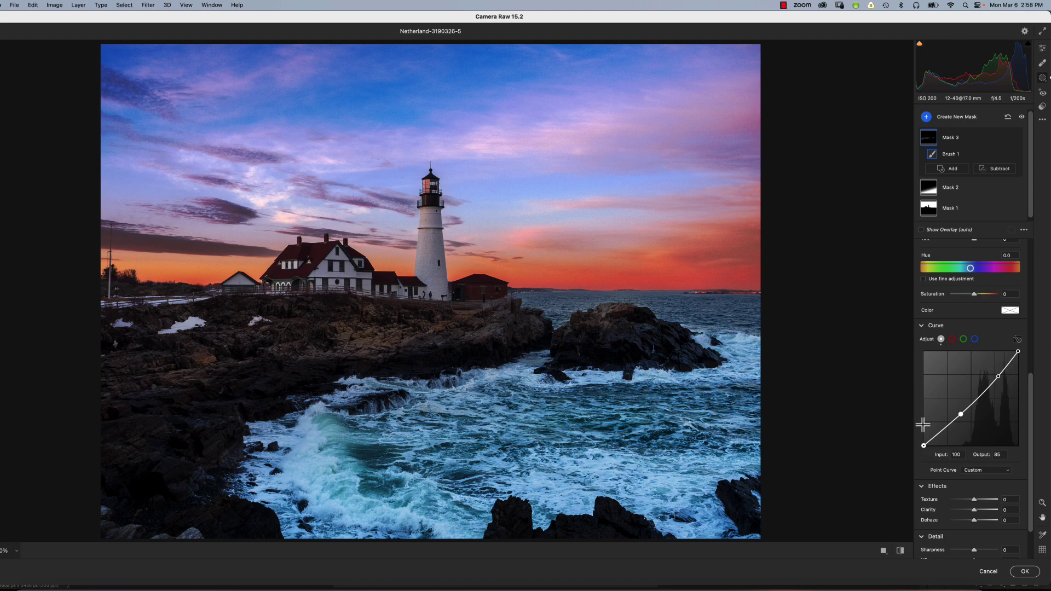
pyautogui.scroll(-1, 923, 426)
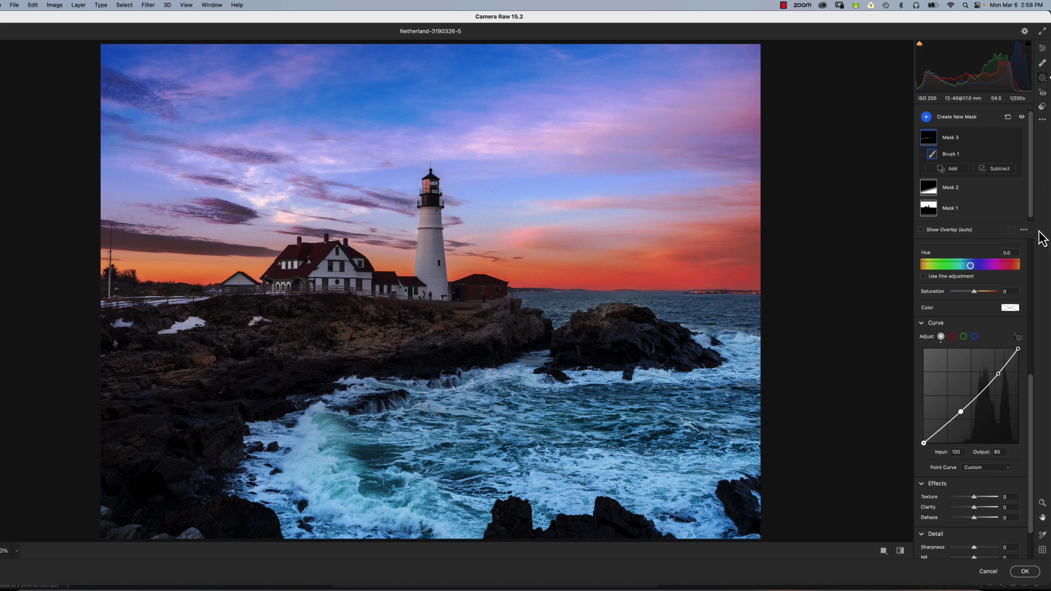
pyautogui.moveTo(1035, 207); pyautogui.dragTo(1033, 239)
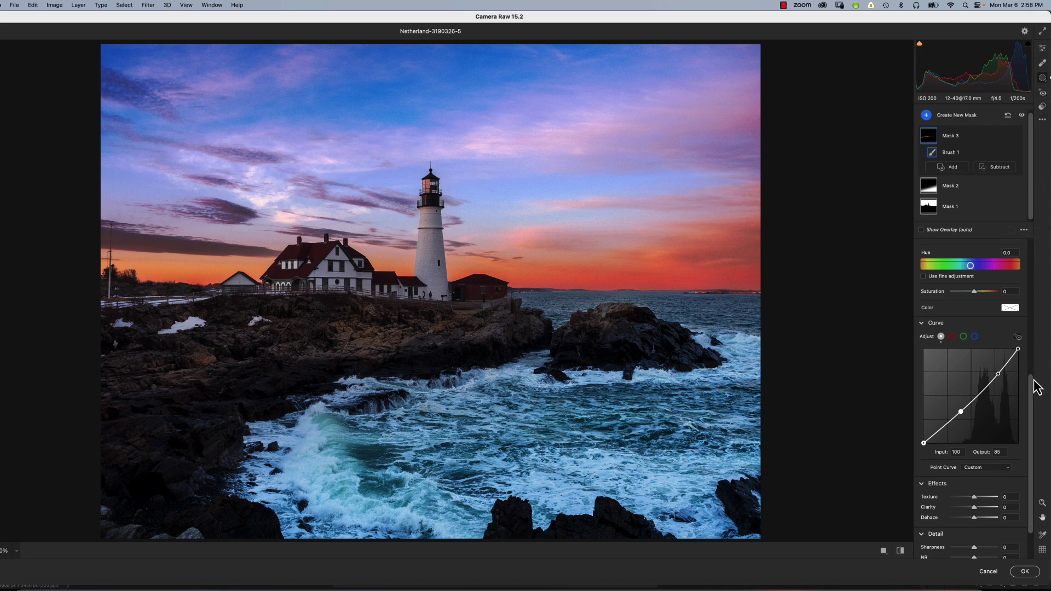
pyautogui.moveTo(1033, 385); pyautogui.dragTo(1045, 237)
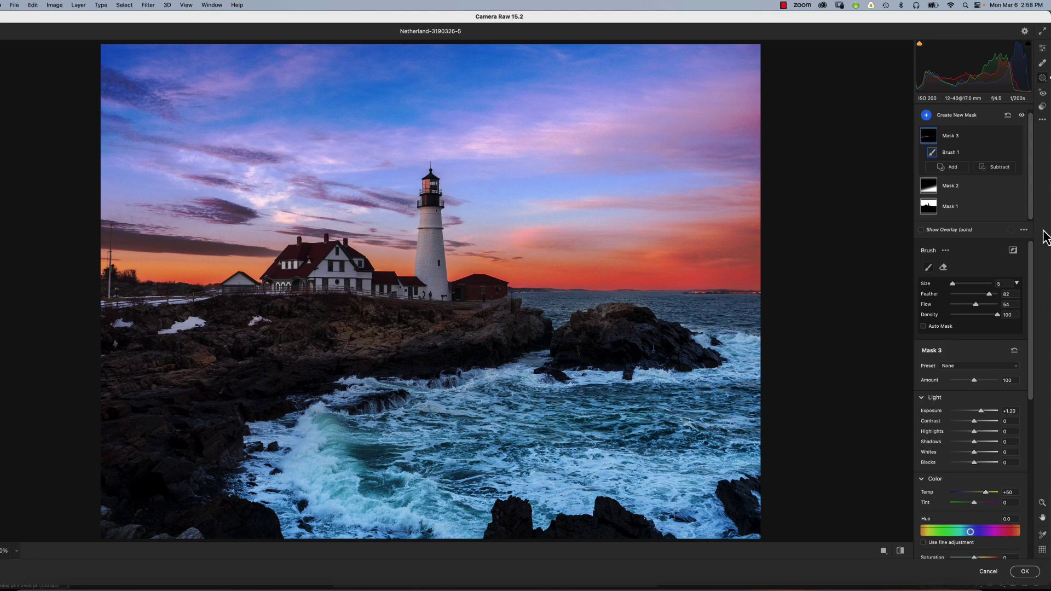
# Apply the Camera Raw edits to the Curves layer and save the document as TIF
pyautogui.click(1025, 572)
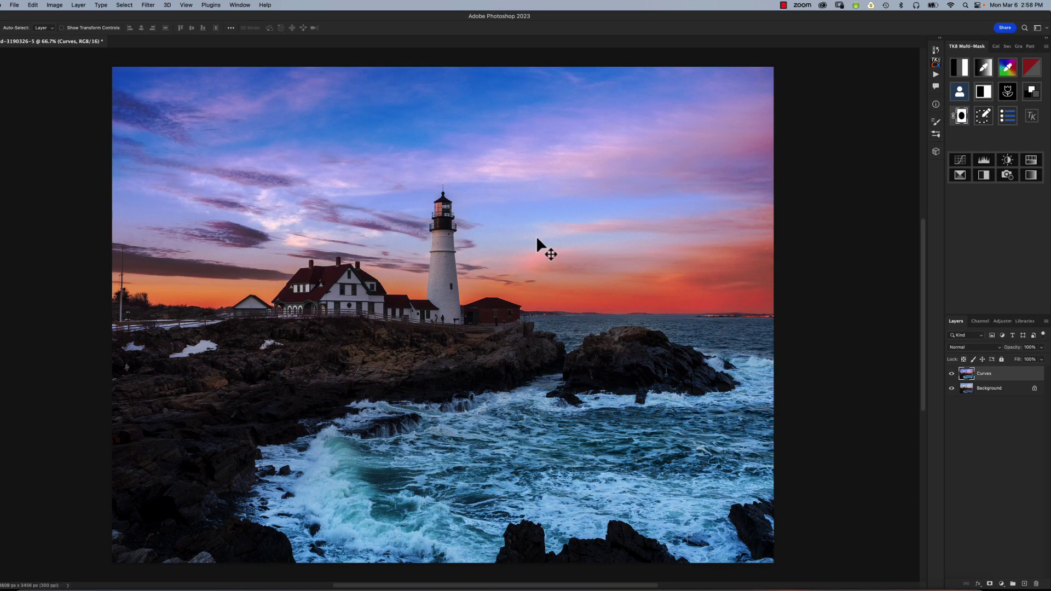
pyautogui.click(16, 6)
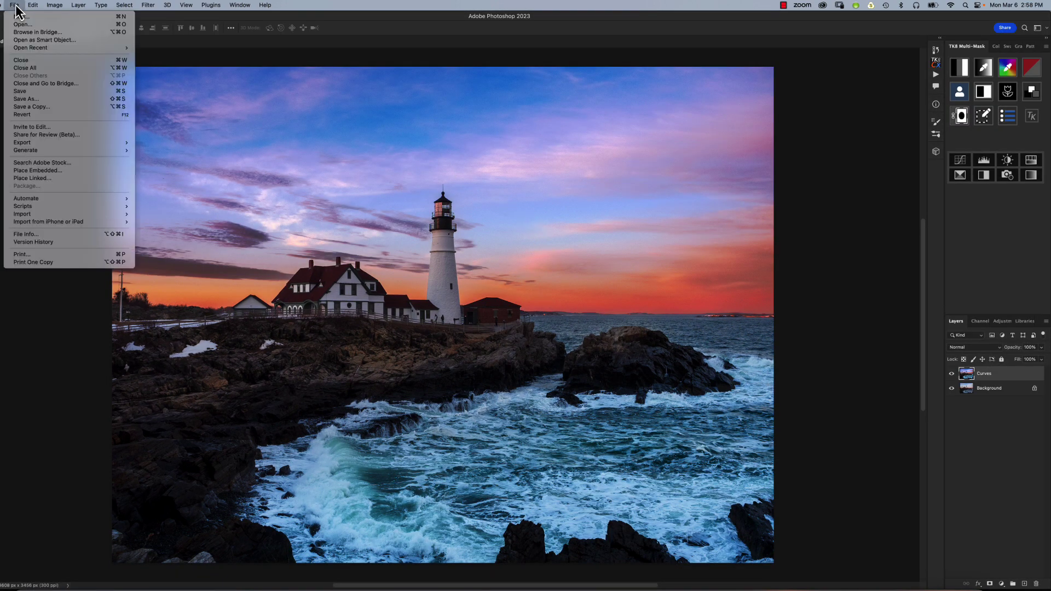
pyautogui.click(22, 93)
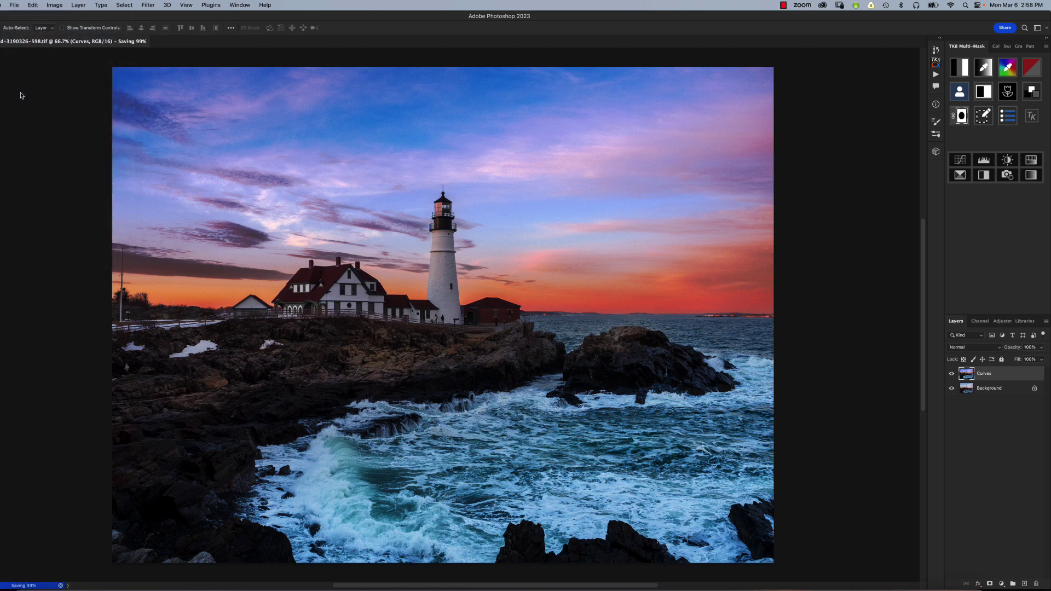
pyautogui.moveTo(25, 589)
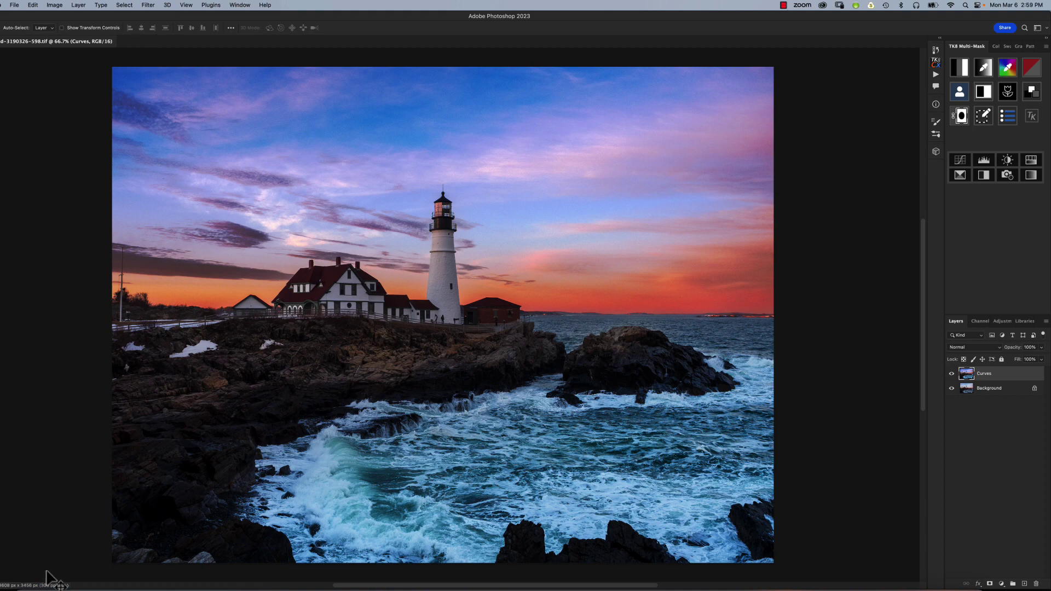
# In Lightroom Classic, lower HSL saturation to Orange −29 and Blue −13
pyautogui.click(74, 589)
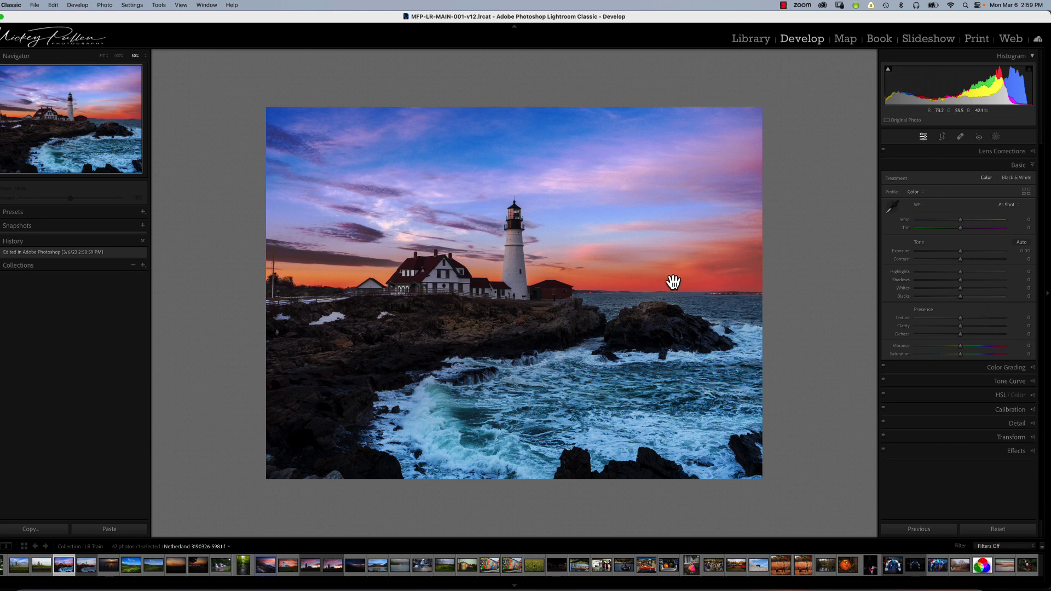
pyautogui.click(1001, 395)
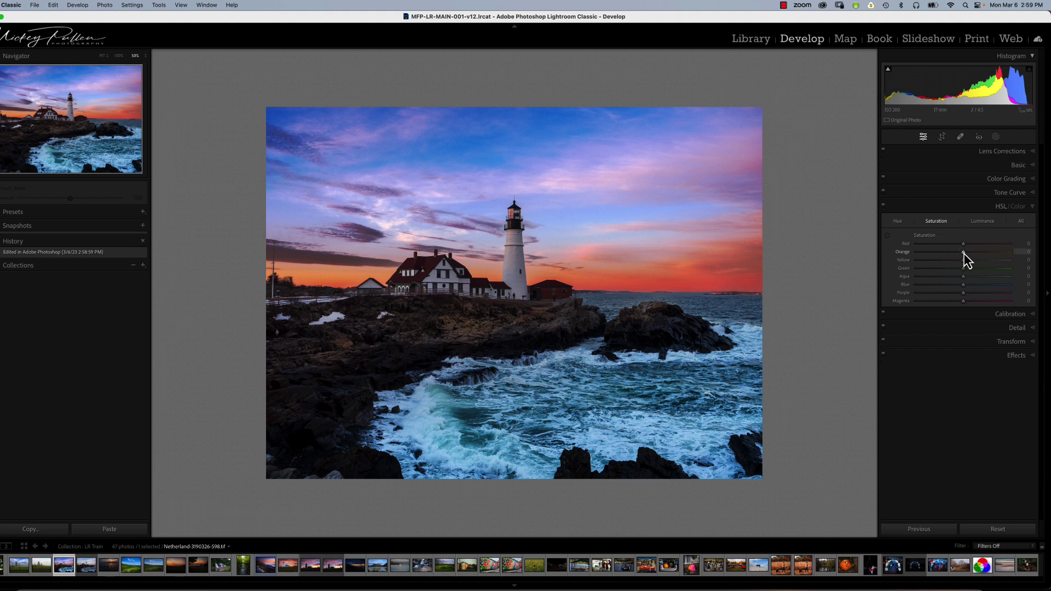
pyautogui.moveTo(960, 254); pyautogui.dragTo(950, 257)
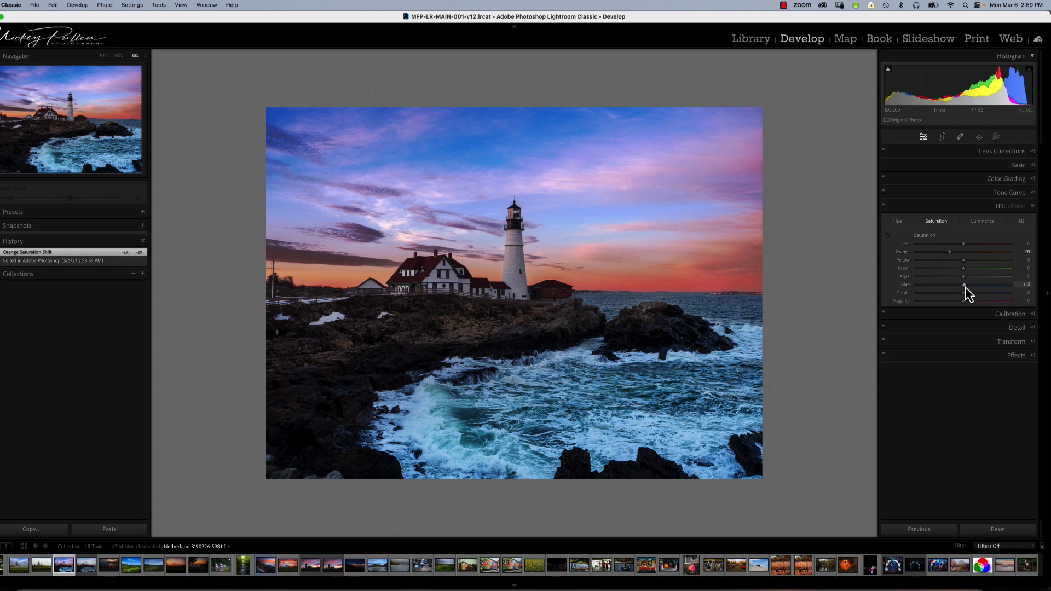
pyautogui.moveTo(964, 285)
pyautogui.mouseDown()
pyautogui.moveTo(973, 285)
pyautogui.moveTo(958, 286)
pyautogui.mouseUp()
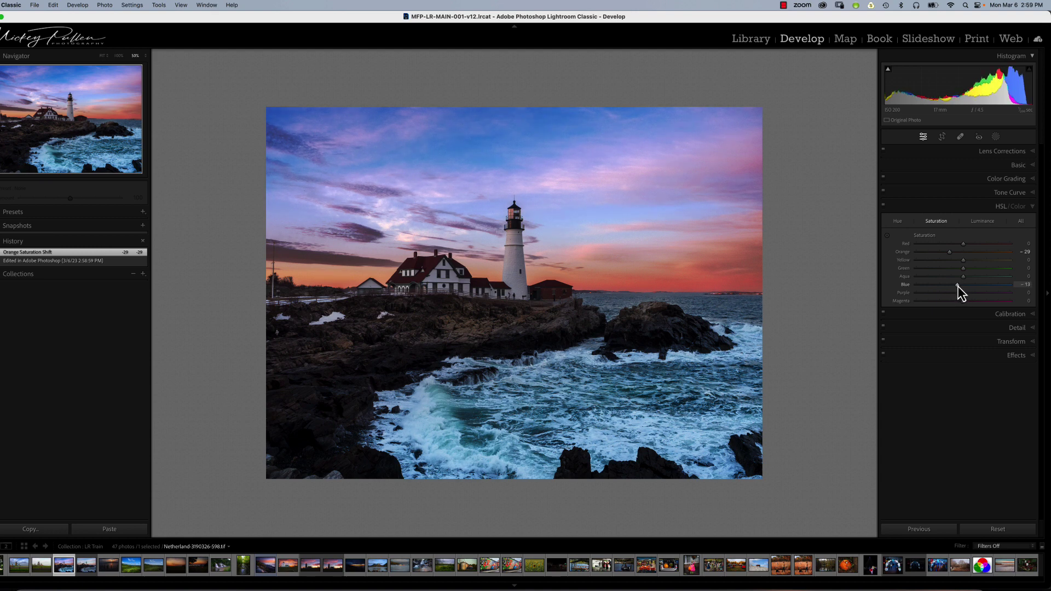
# Draw a linear gradient mask down over the sky, extending its upper edge higher
pyautogui.click(996, 137)
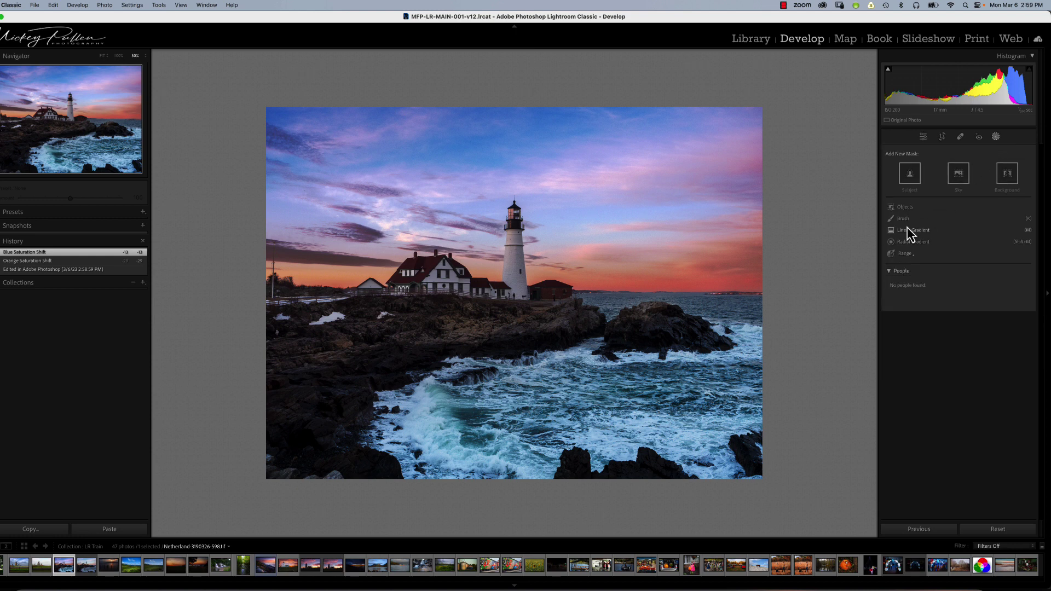
pyautogui.click(908, 230)
pyautogui.moveTo(441, 171); pyautogui.dragTo(462, 246)
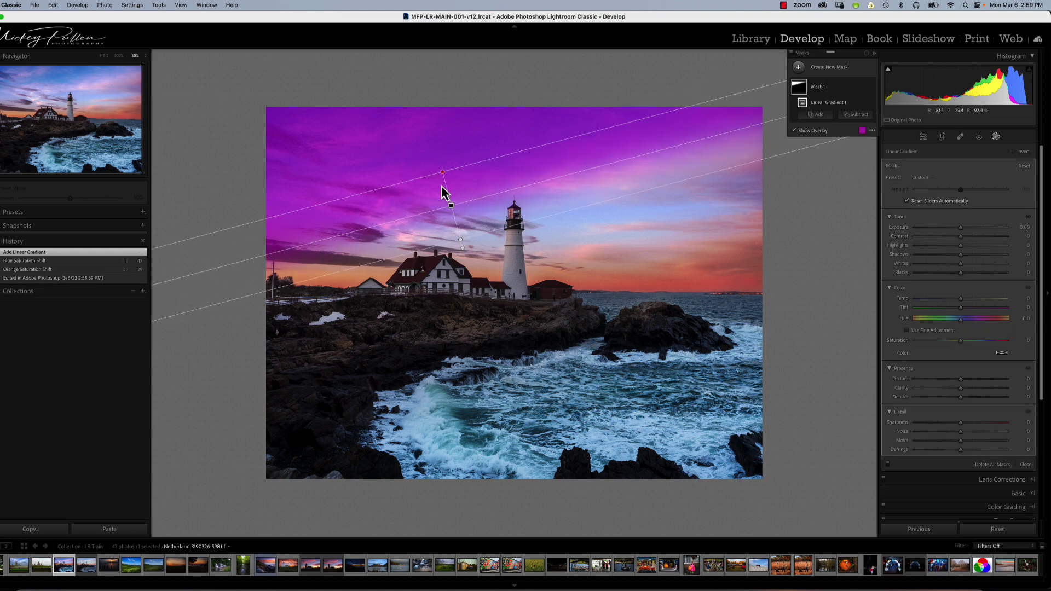
pyautogui.moveTo(442, 171); pyautogui.dragTo(435, 148)
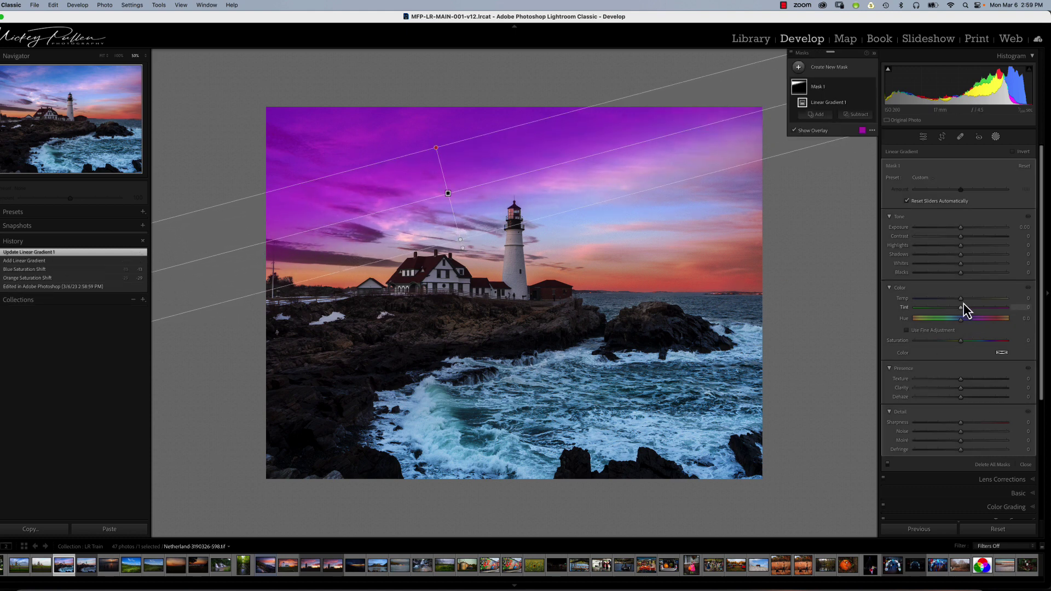
# Give the sky mask a slight Temp adjustment, settling it near neutral
pyautogui.moveTo(960, 301)
pyautogui.mouseDown()
pyautogui.moveTo(976, 304)
pyautogui.moveTo(956, 304)
pyautogui.mouseUp()
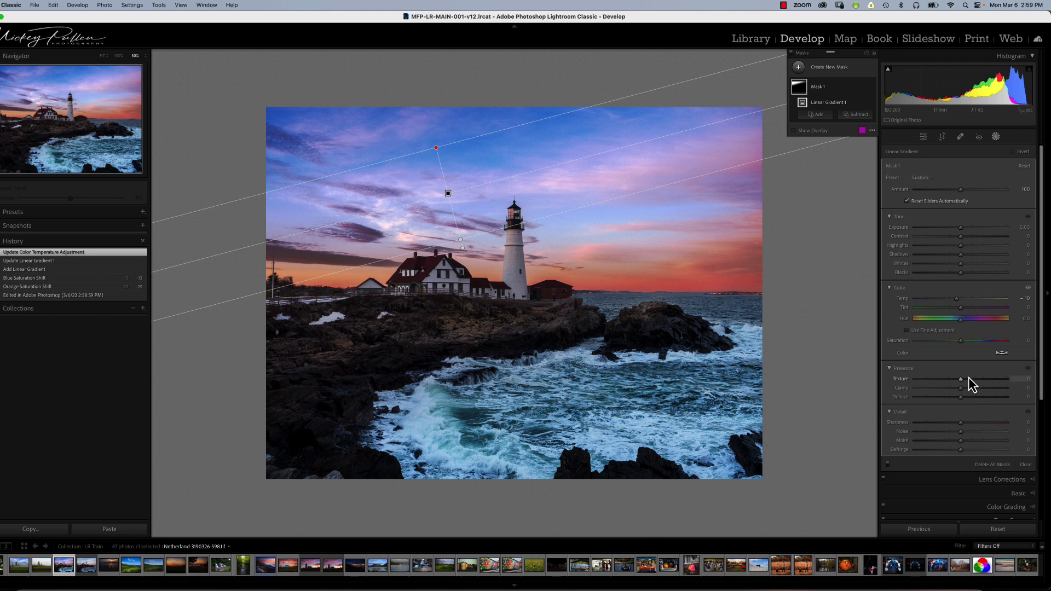
pyautogui.moveTo(957, 301); pyautogui.dragTo(963, 303)
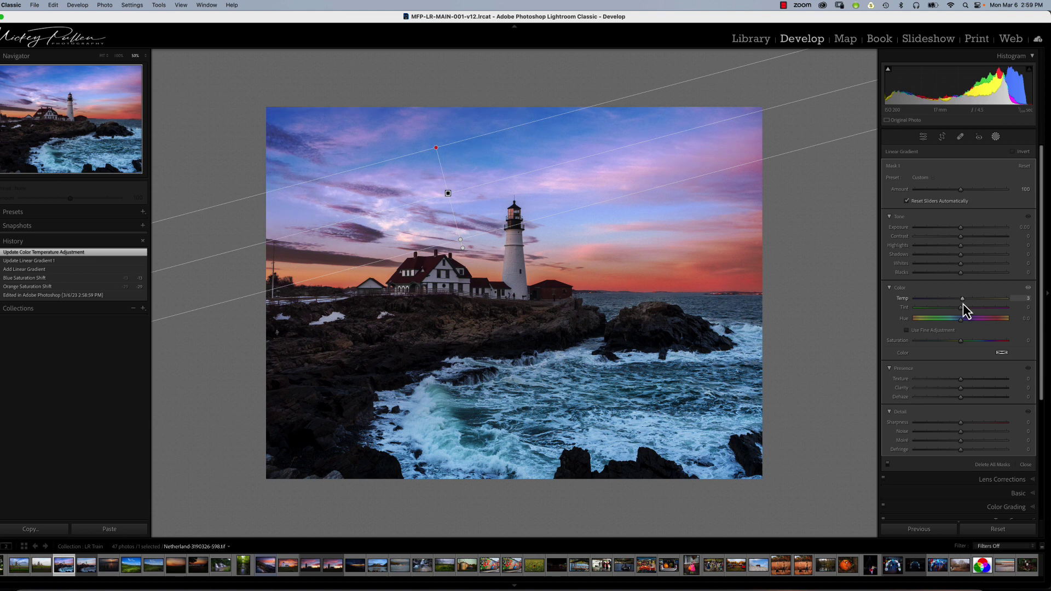
pyautogui.moveTo(962, 304); pyautogui.dragTo(962, 304)
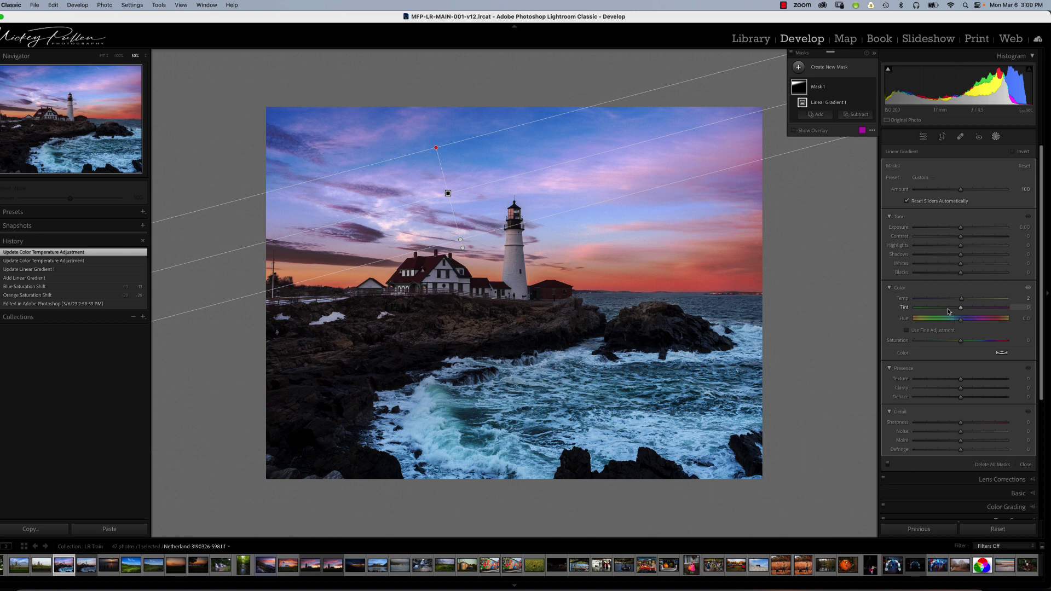
# Exit masking to return to the main Develop panels
pyautogui.click(996, 137)
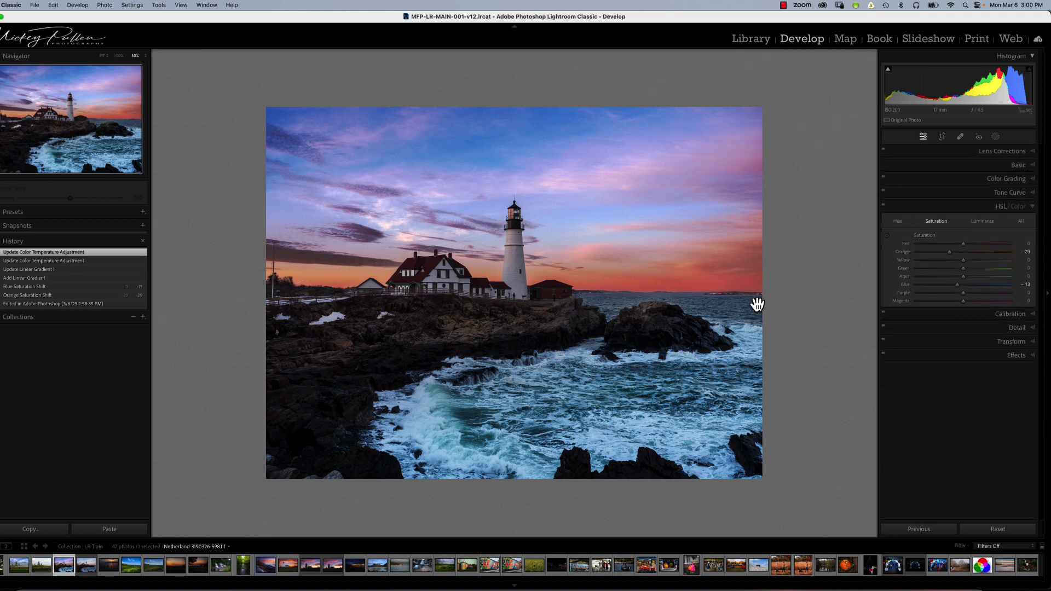